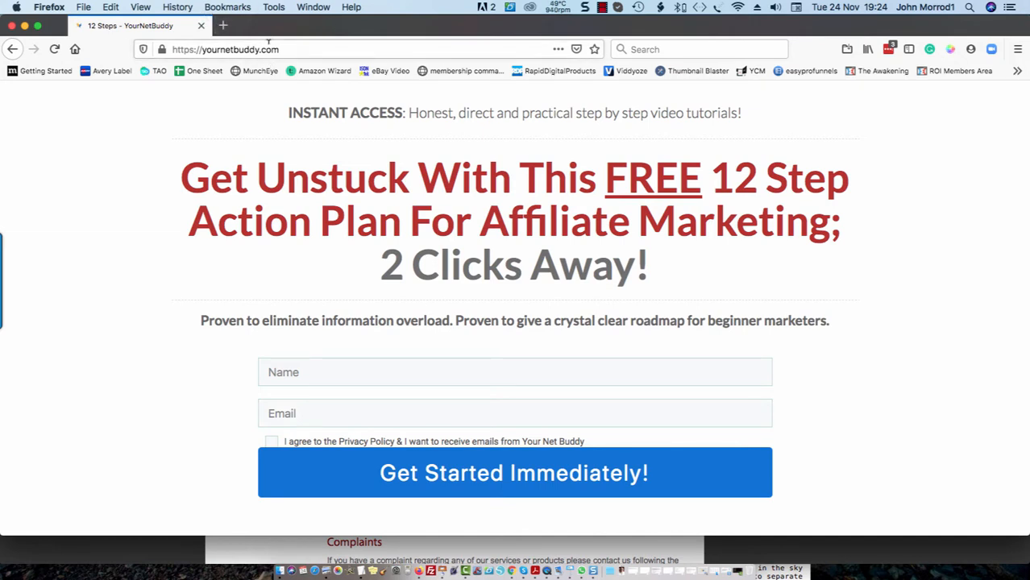
# - Open the WordPress admin at yournetbuddy.com/wp-admin/ and log in with the saved credentials
pyautogui.click(308, 48)
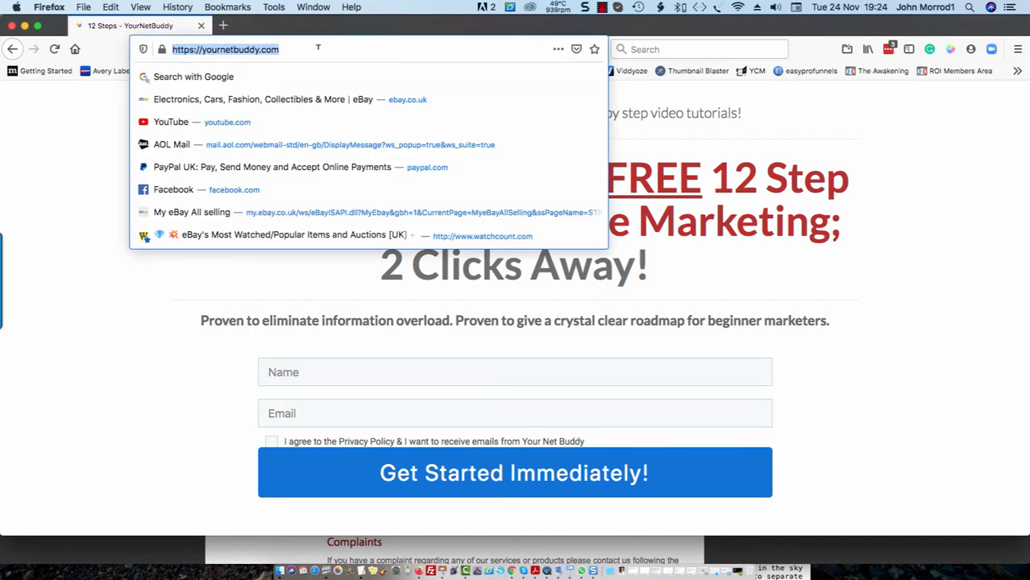
pyautogui.press('Right')
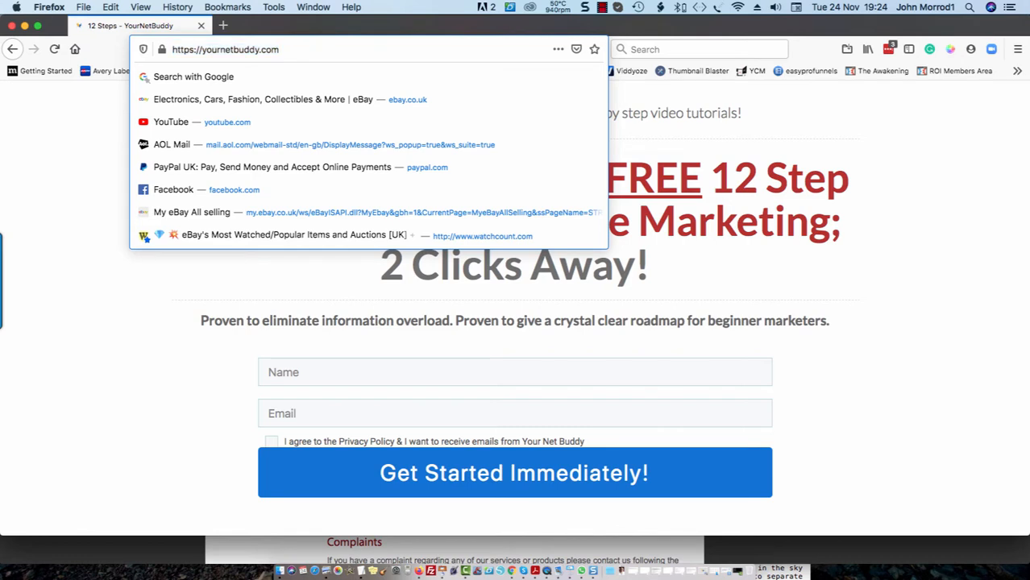
pyautogui.write('/')
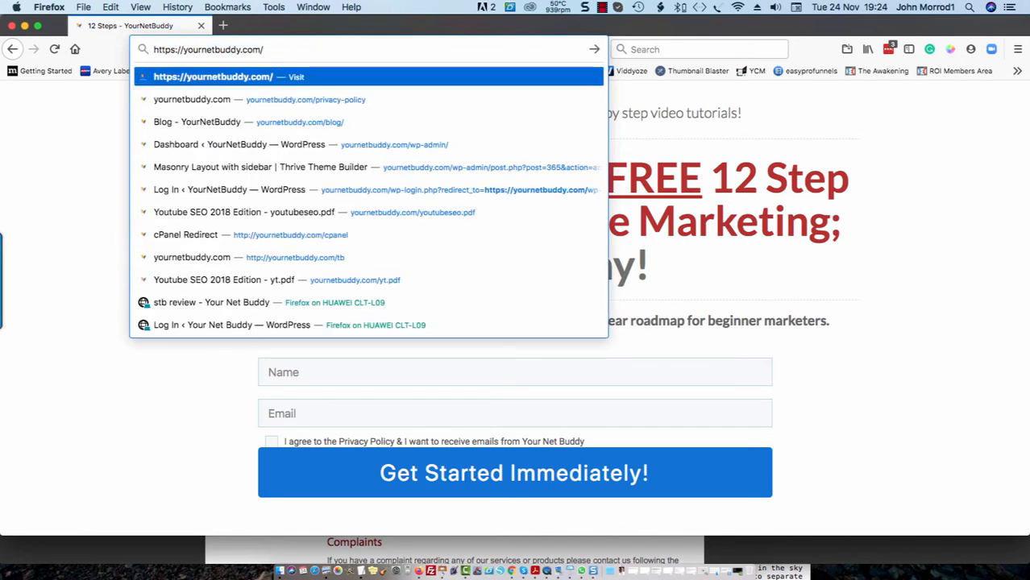
pyautogui.write('wp')
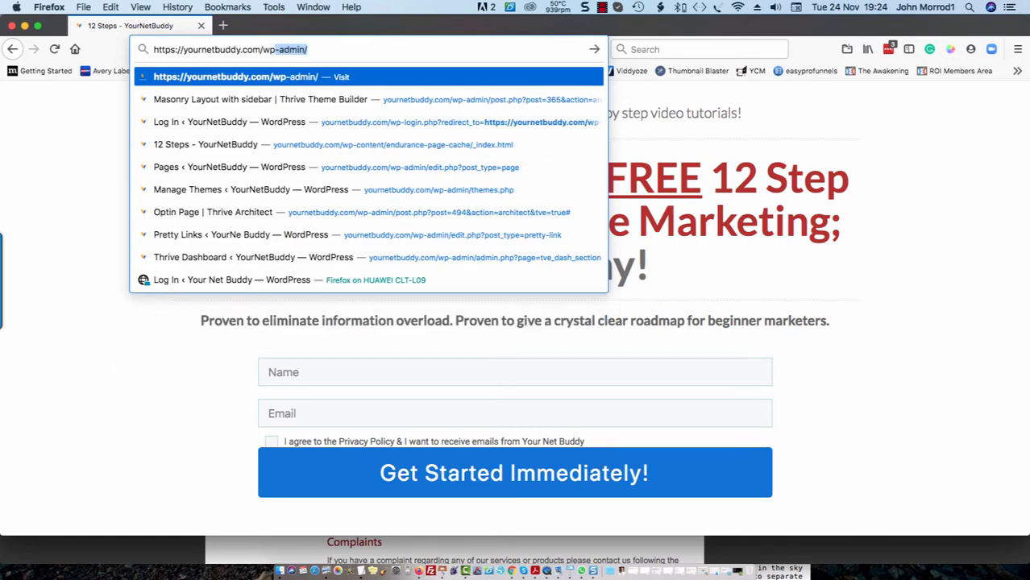
pyautogui.write('-')
pyautogui.press('Right')
pyautogui.press('Return')
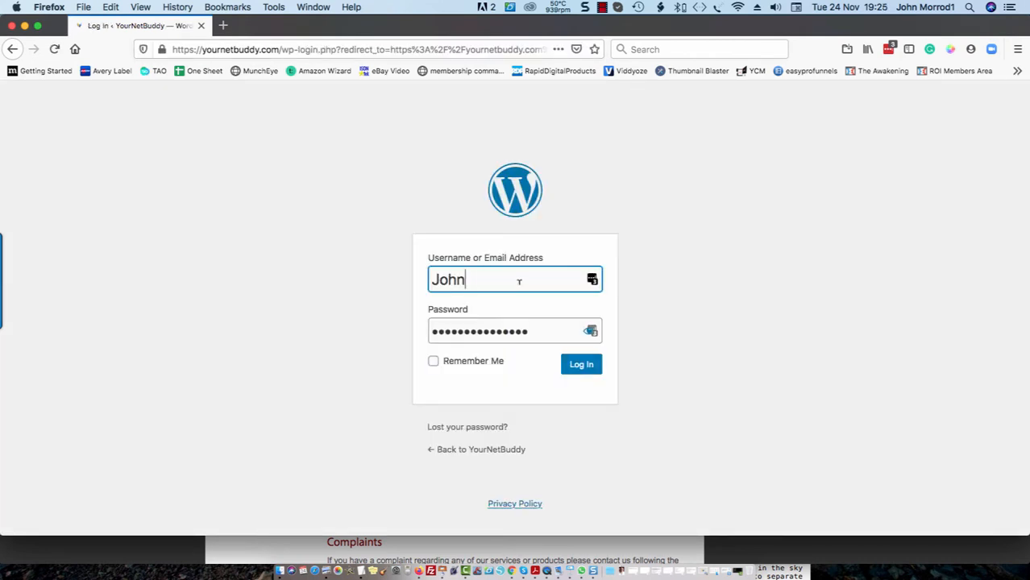
pyautogui.click(581, 367)
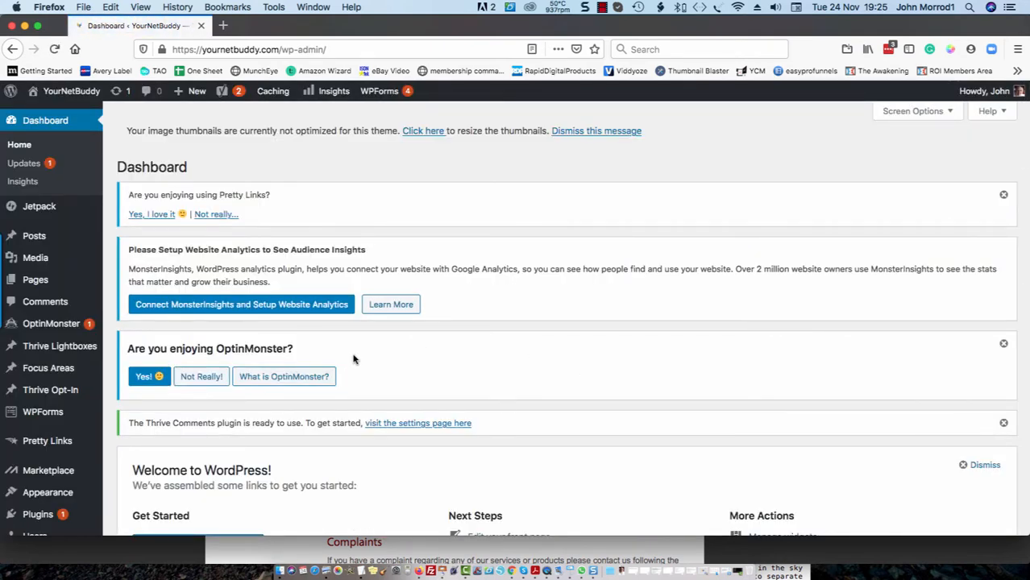
# - Create a new WordPress page titled "Optin Page" and publish it
pyautogui.moveTo(36, 280)
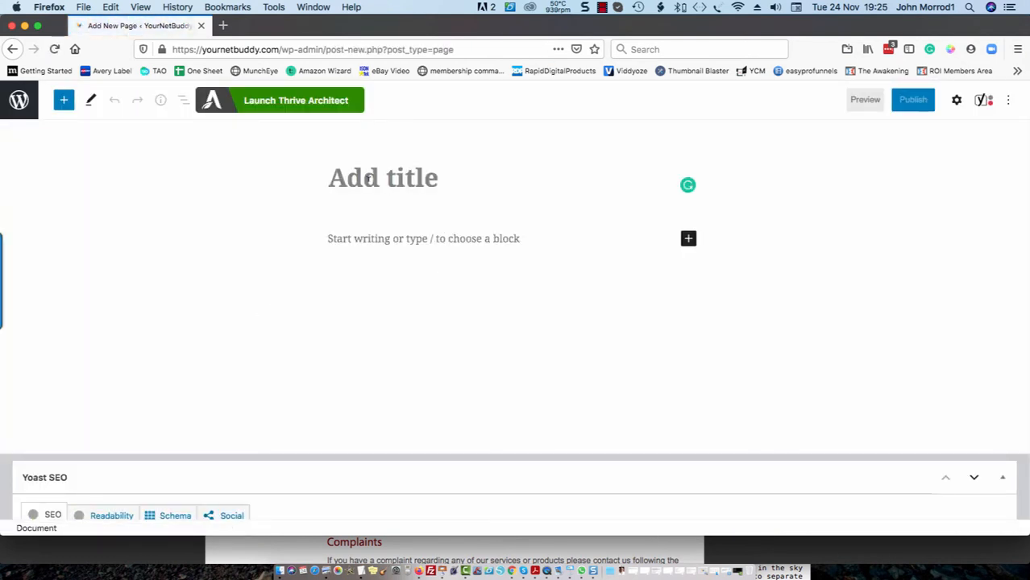
pyautogui.write('Op')
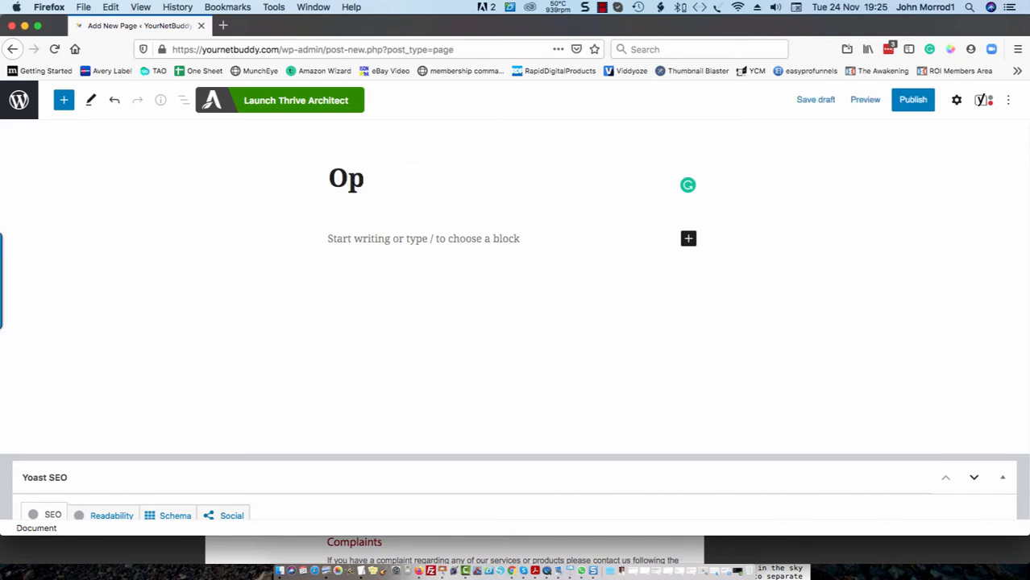
pyautogui.write('tin P')
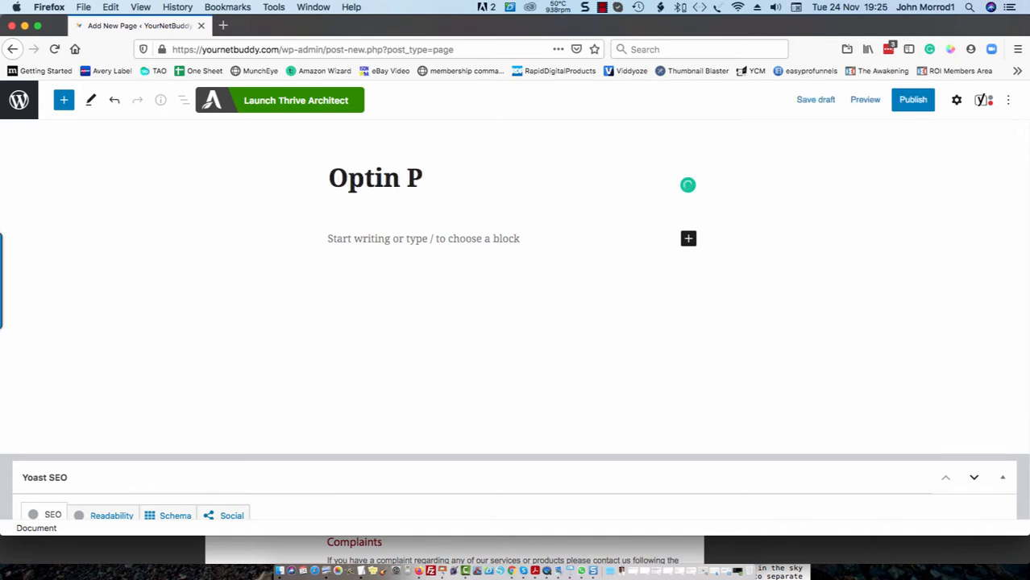
pyautogui.write('age')
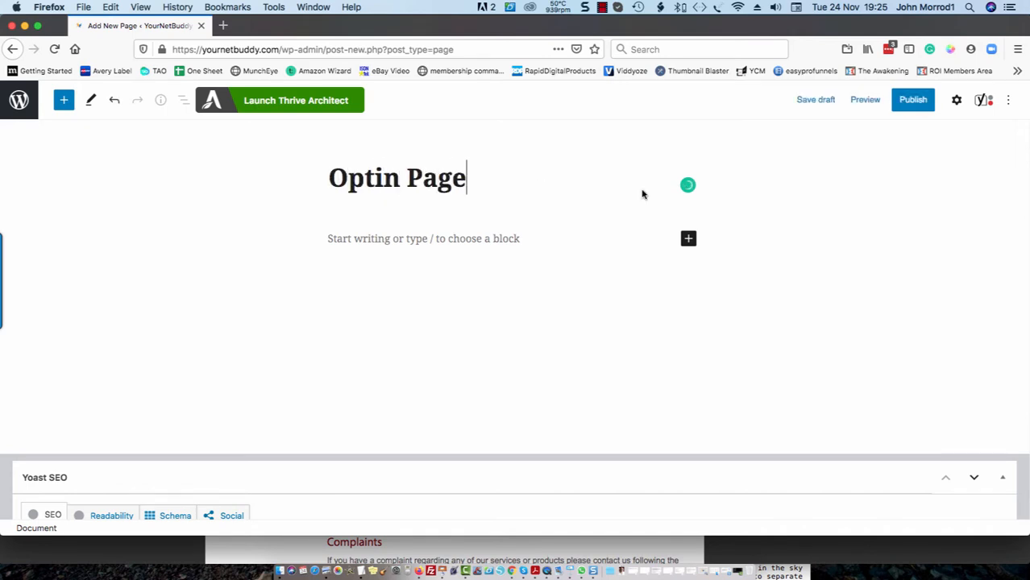
pyautogui.click(911, 104)
pyautogui.click(901, 103)
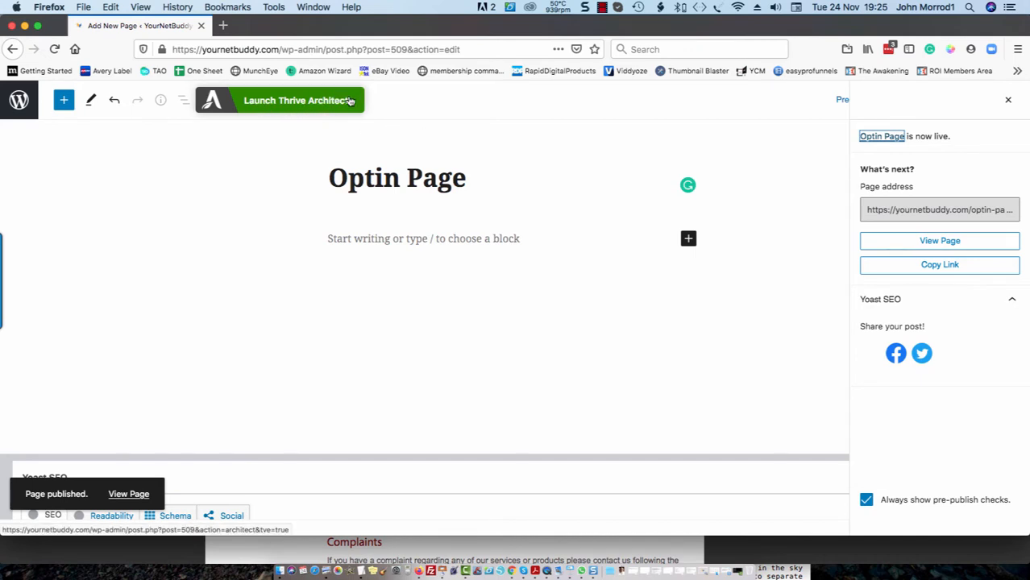
# - Launch Thrive Architect for the page as a pre-built landing page and apply the Not PS Smart lead generation template
pyautogui.click(284, 103)
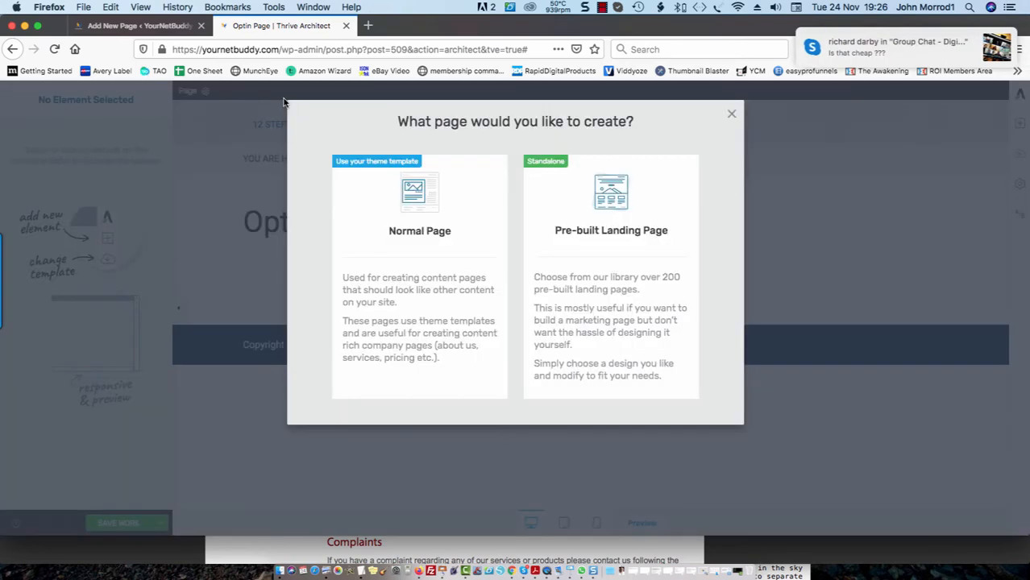
pyautogui.click(584, 233)
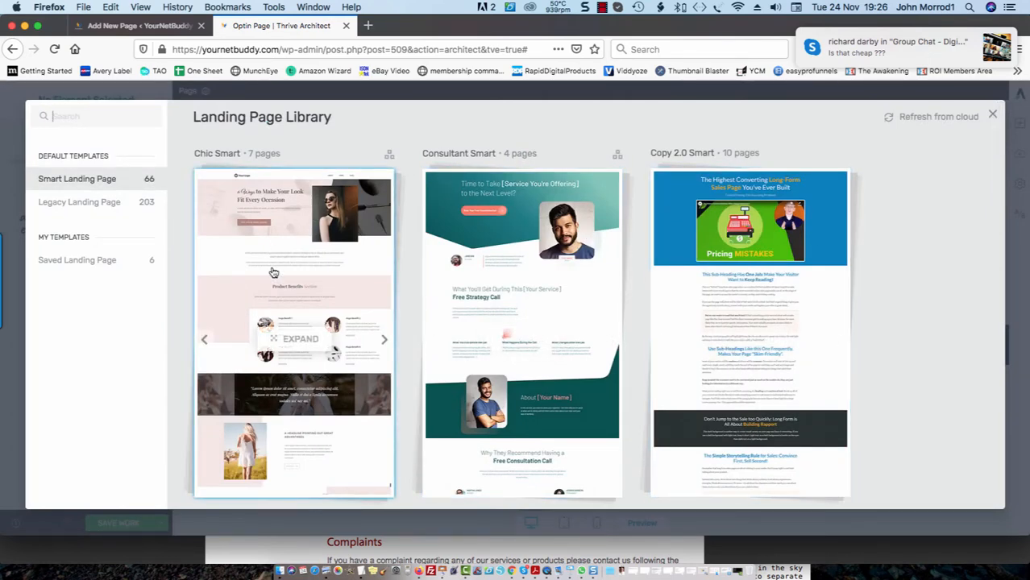
pyautogui.scroll(-5, 624, 301)
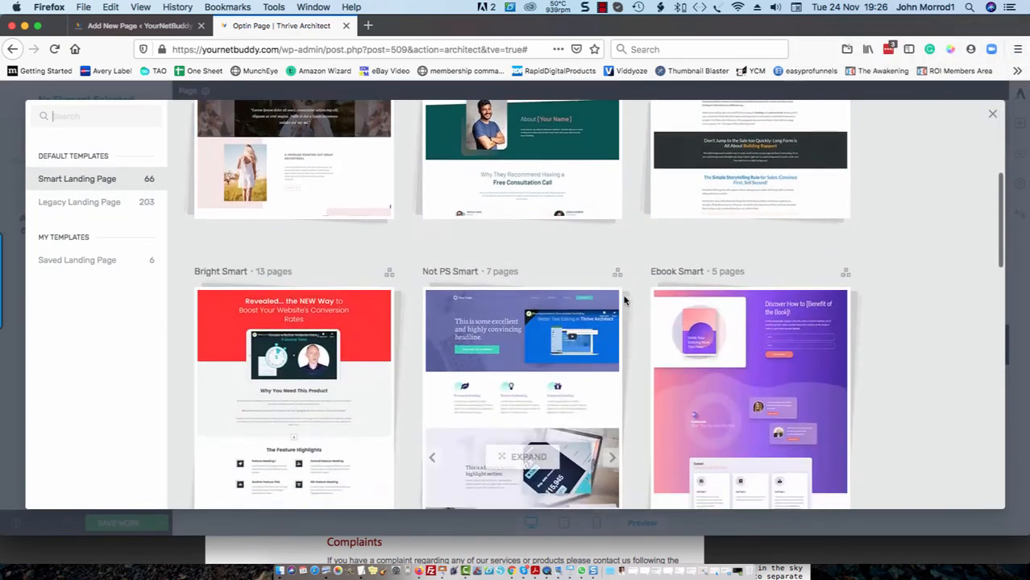
pyautogui.scroll(-3, 624, 301)
pyautogui.scroll(3, 623, 297)
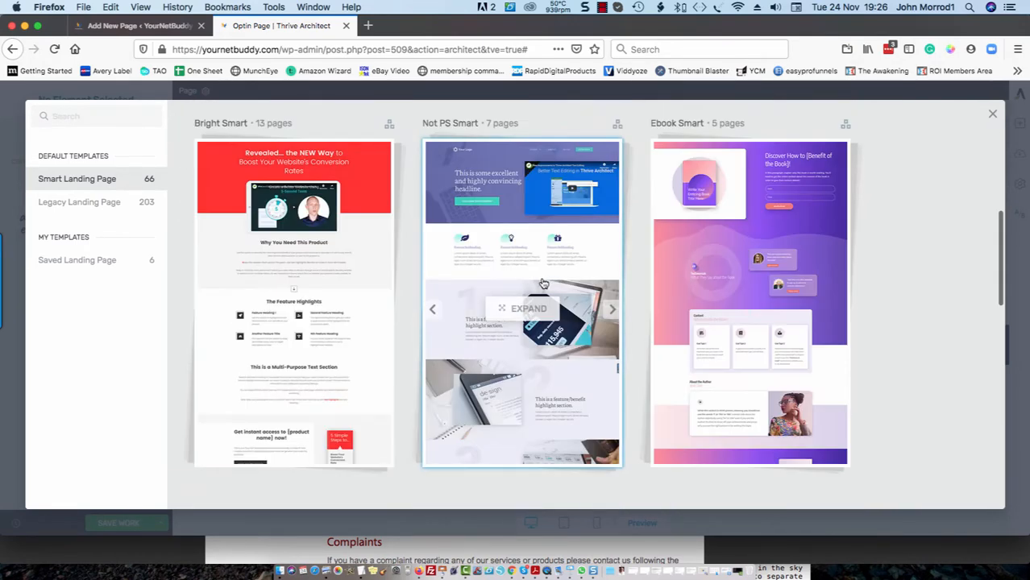
pyautogui.click(530, 275)
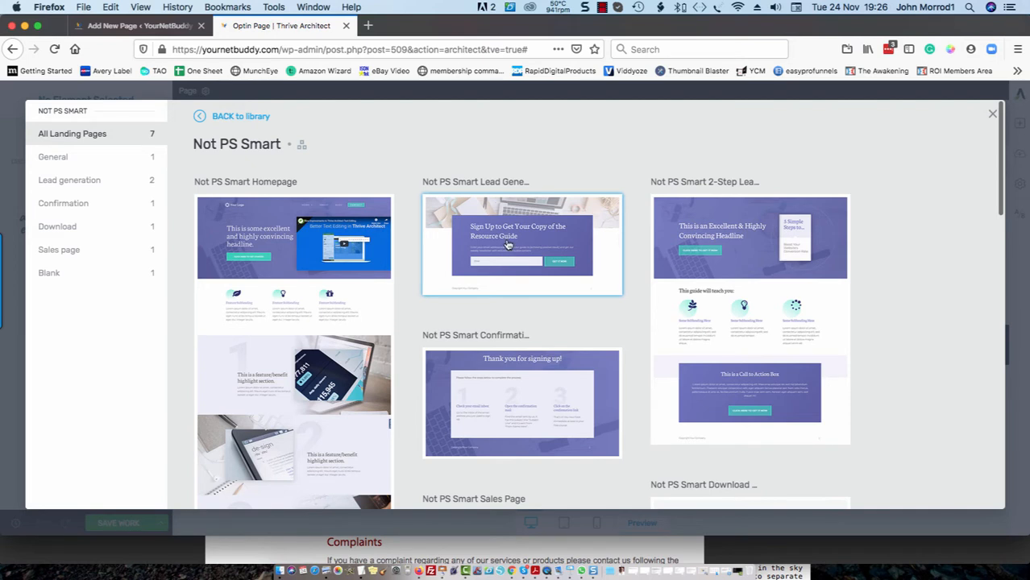
pyautogui.click(519, 237)
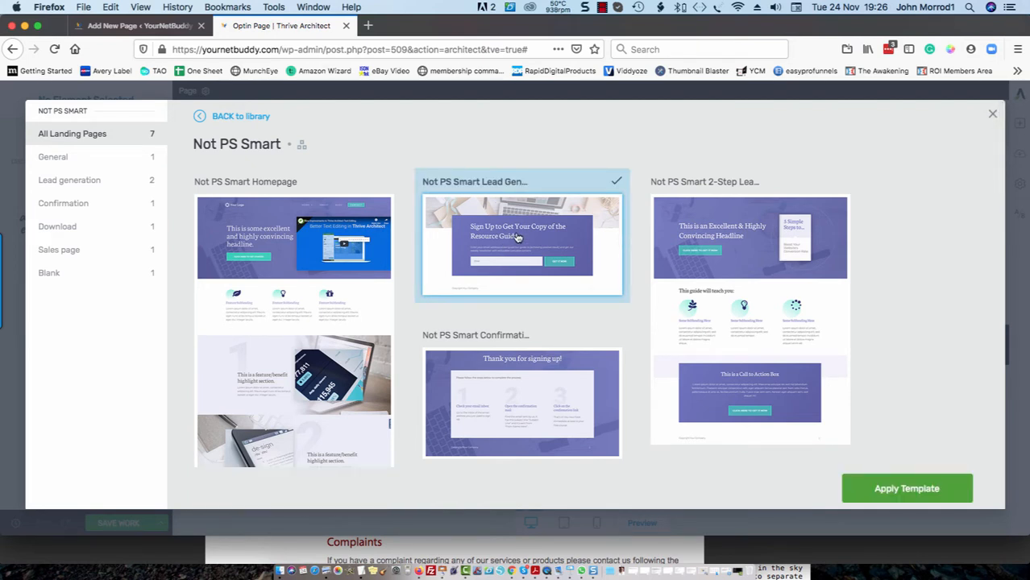
pyautogui.click(916, 490)
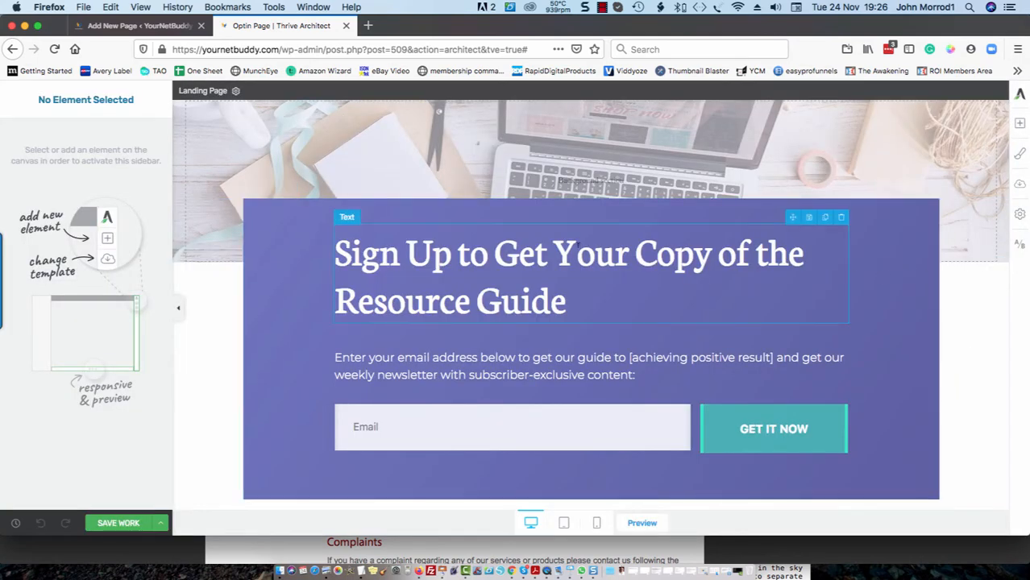
# - Connect the lead generation form to GetResponse with the 12step_action_plan mailing list and cycle day 0
pyautogui.click(564, 433)
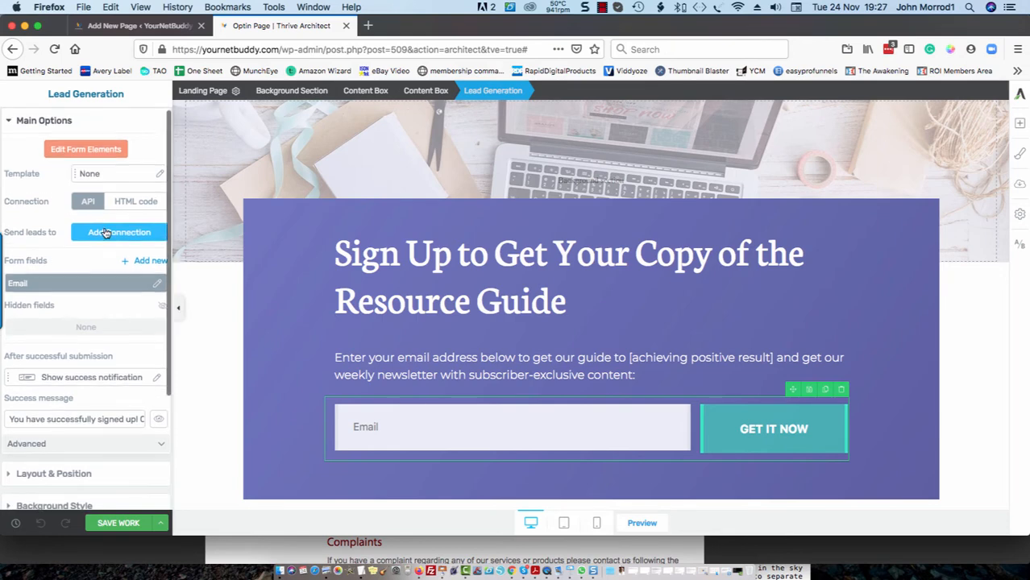
pyautogui.click(105, 234)
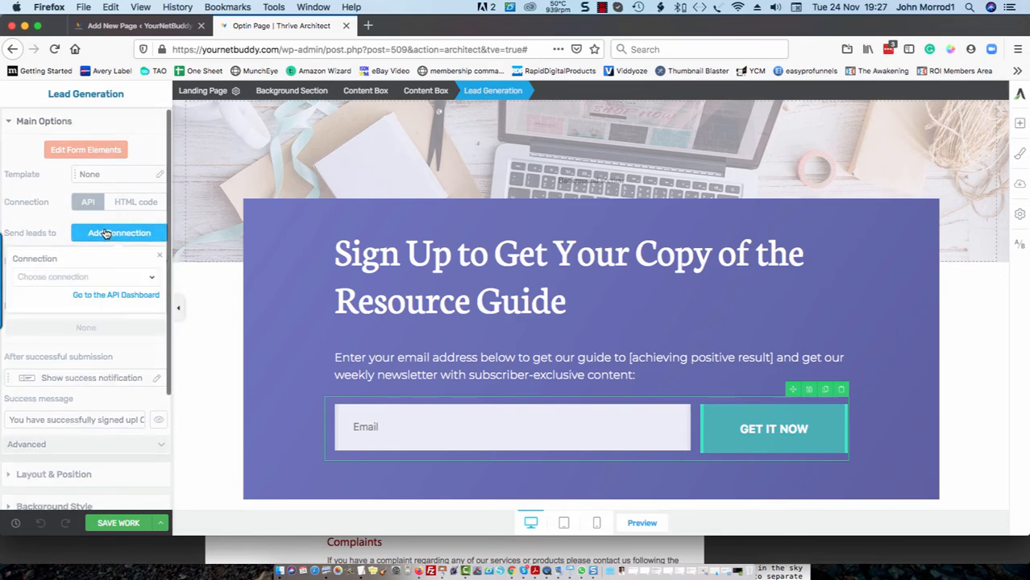
pyautogui.click(153, 281)
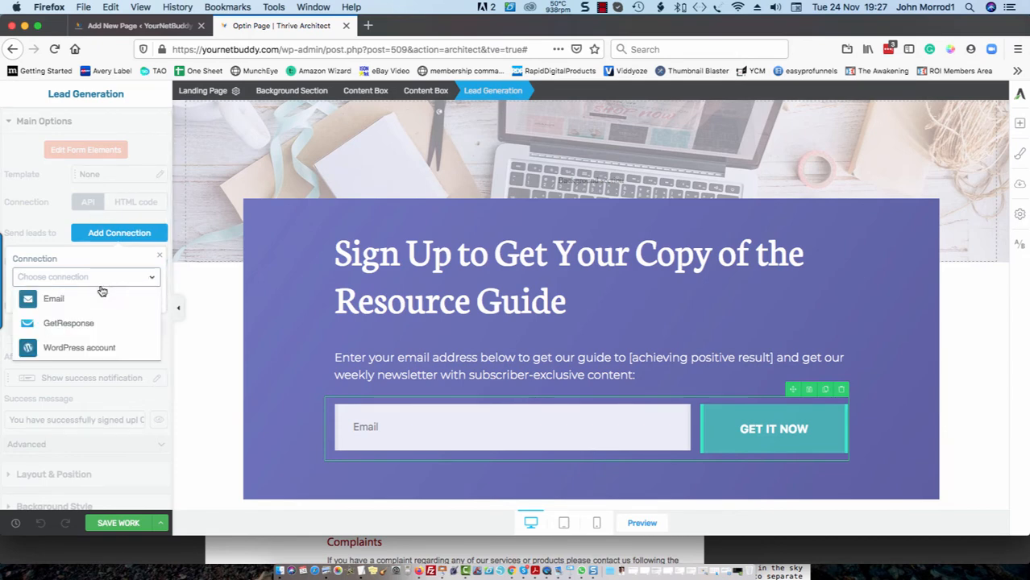
pyautogui.click(67, 325)
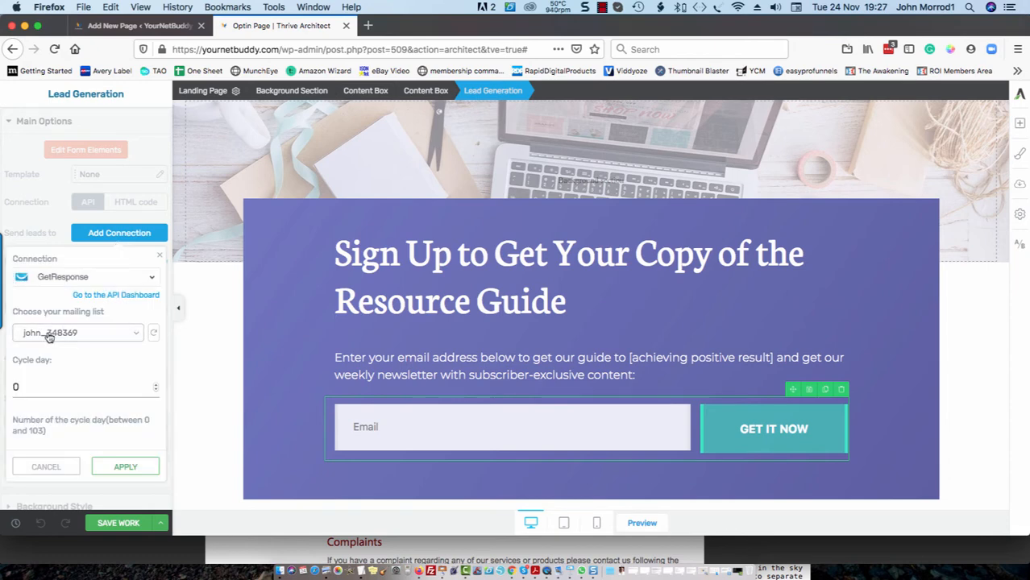
pyautogui.click(138, 337)
pyautogui.click(138, 337)
pyautogui.click(137, 337)
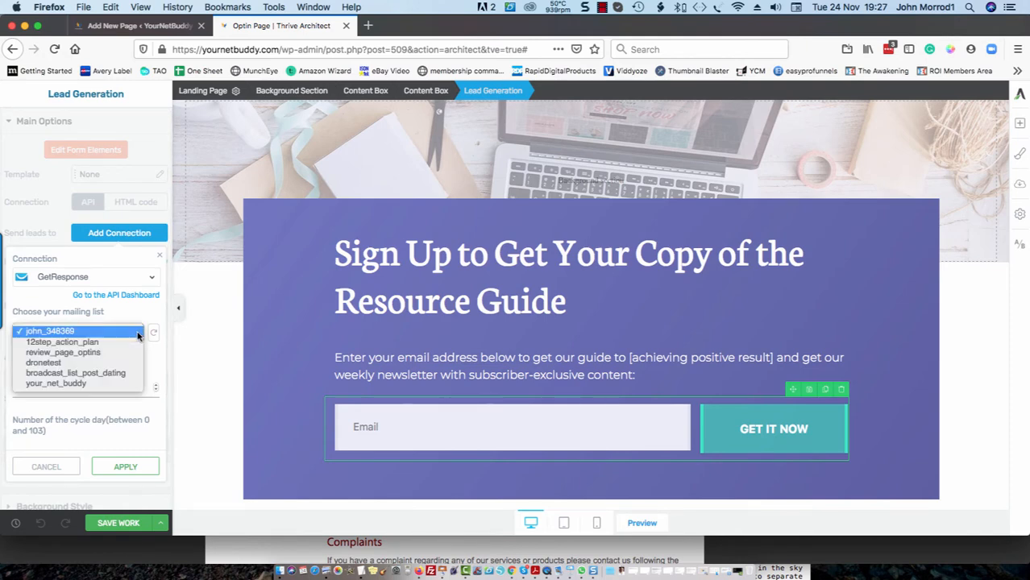
pyautogui.click(127, 343)
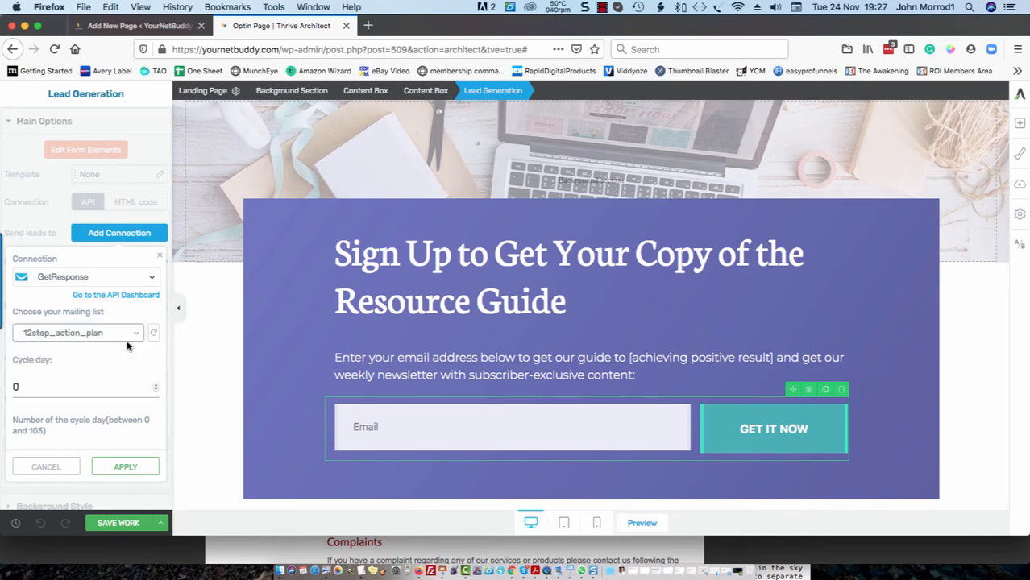
pyautogui.click(32, 388)
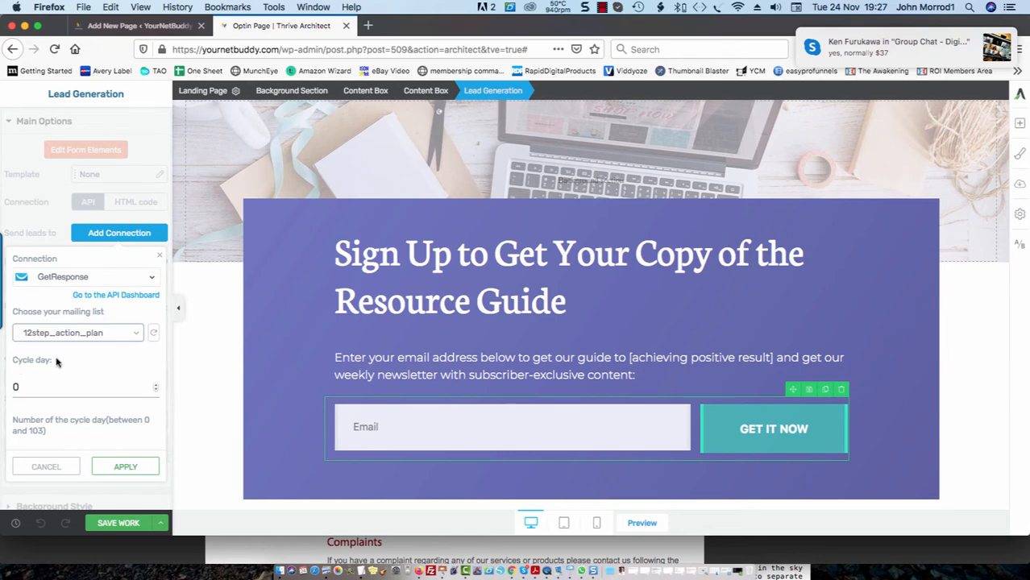
pyautogui.click(123, 470)
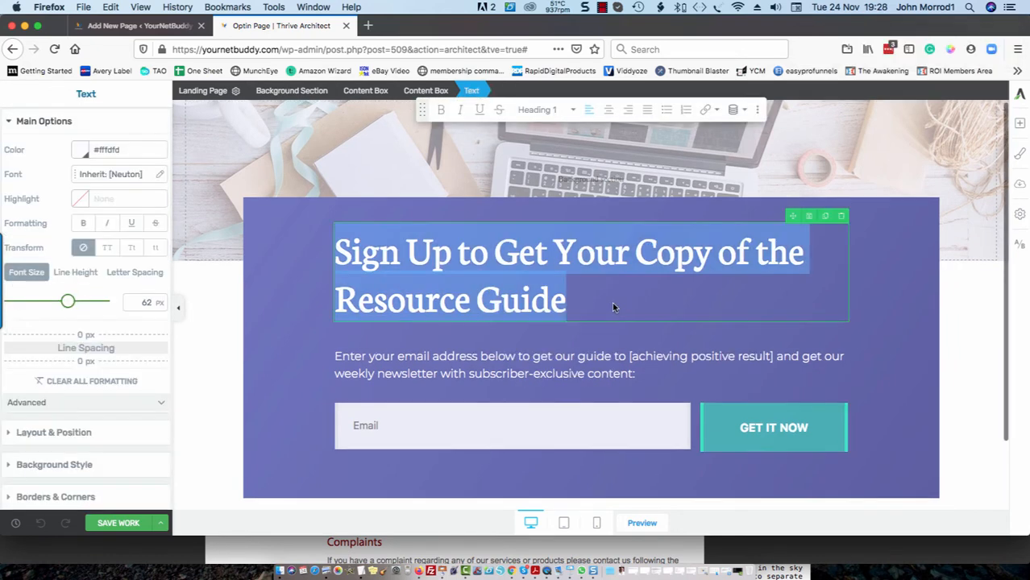
# - Add an Image element at the "Sign Up to Get Your Copy of the Resource Guide" heading in the content box
pyautogui.click(320, 306)
pyautogui.click(320, 305)
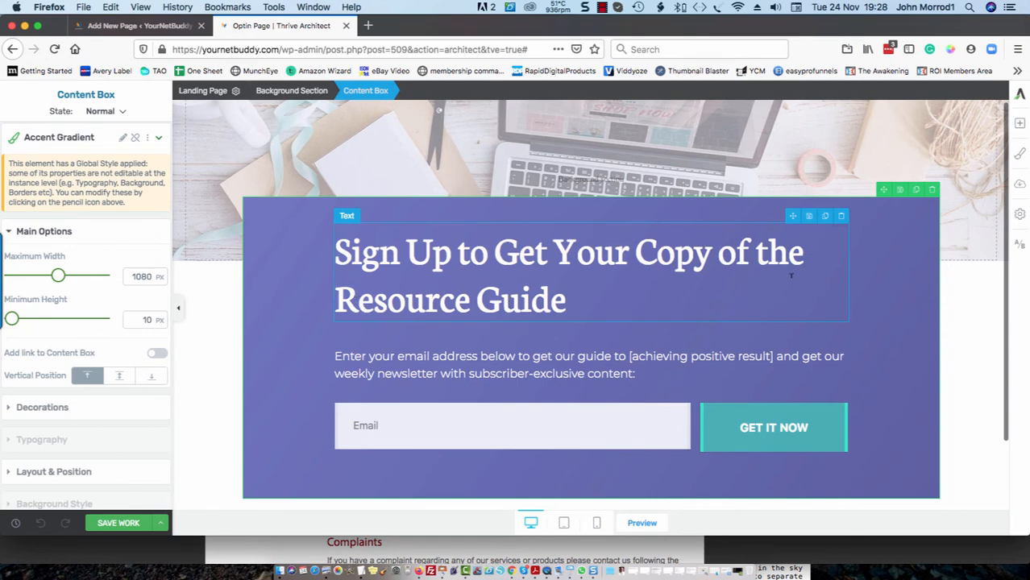
pyautogui.click(1021, 125)
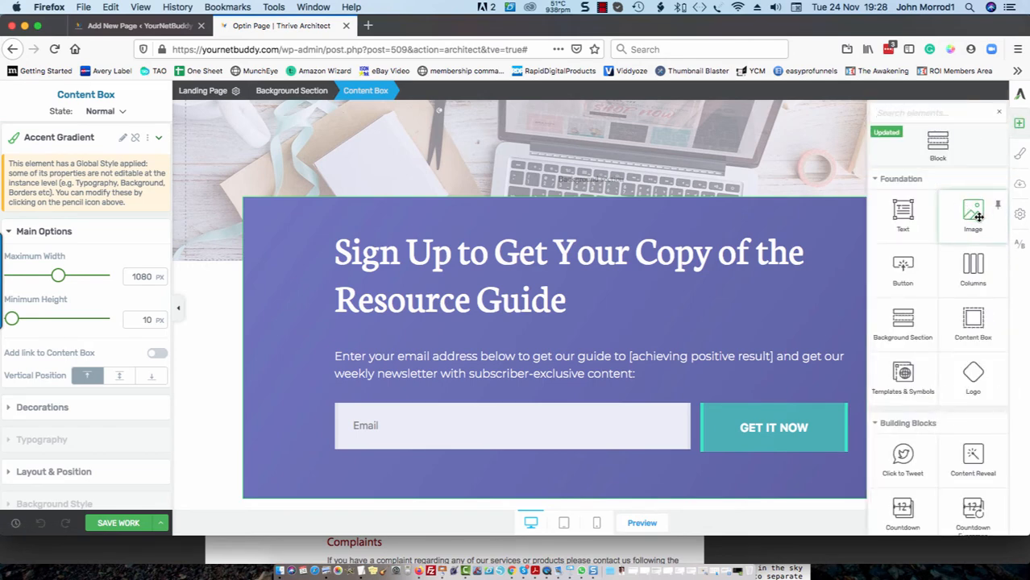
pyautogui.scroll(-1, 975, 216)
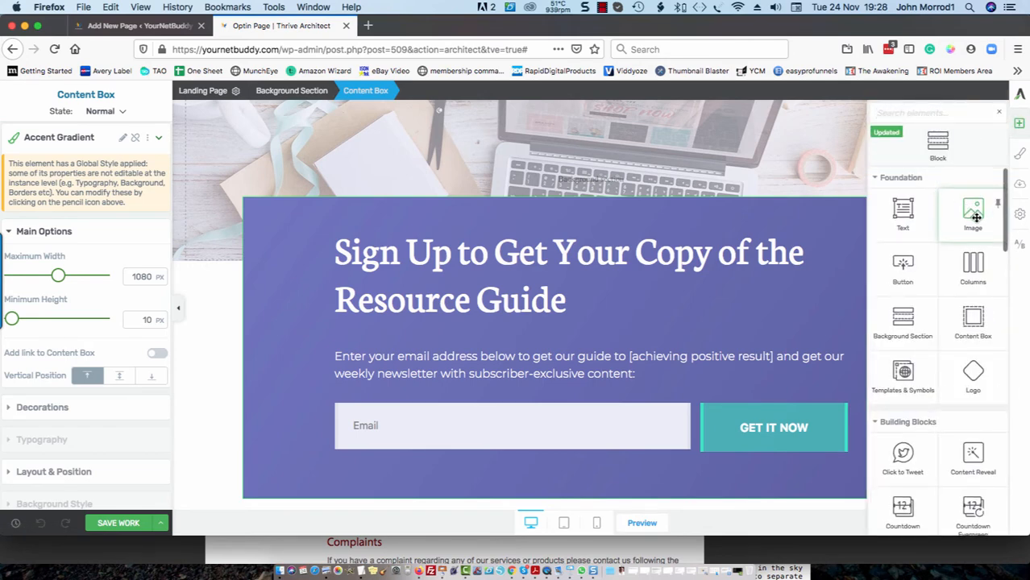
pyautogui.moveTo(975, 216); pyautogui.dragTo(374, 282)
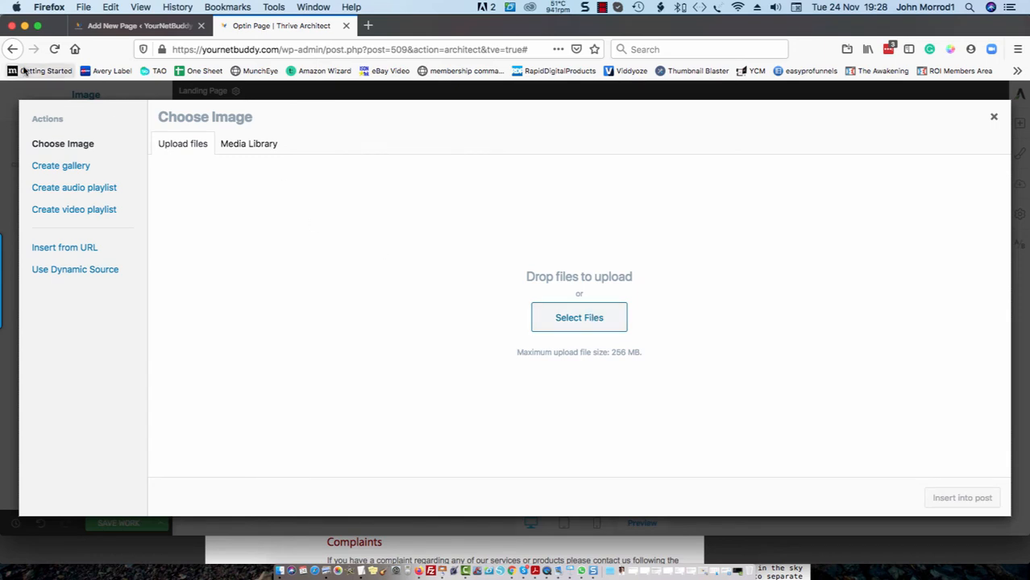
# - Upload yt-seo-ebook.png to the media library and insert the existing yt-seo-ebook.png cover picture into the Image element
pyautogui.click(585, 320)
pyautogui.scroll(-5, 484, 187)
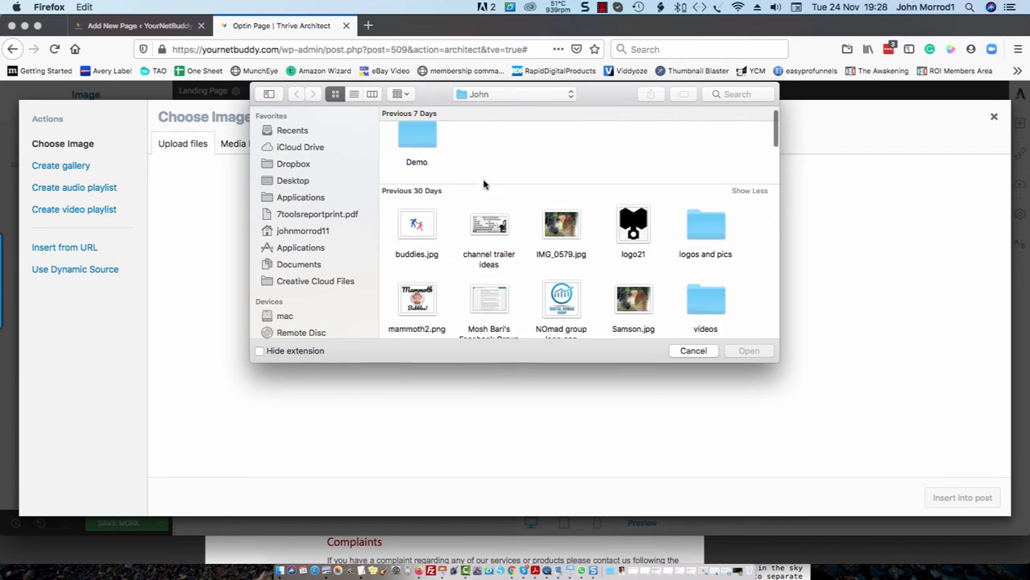
pyautogui.scroll(-2, 484, 188)
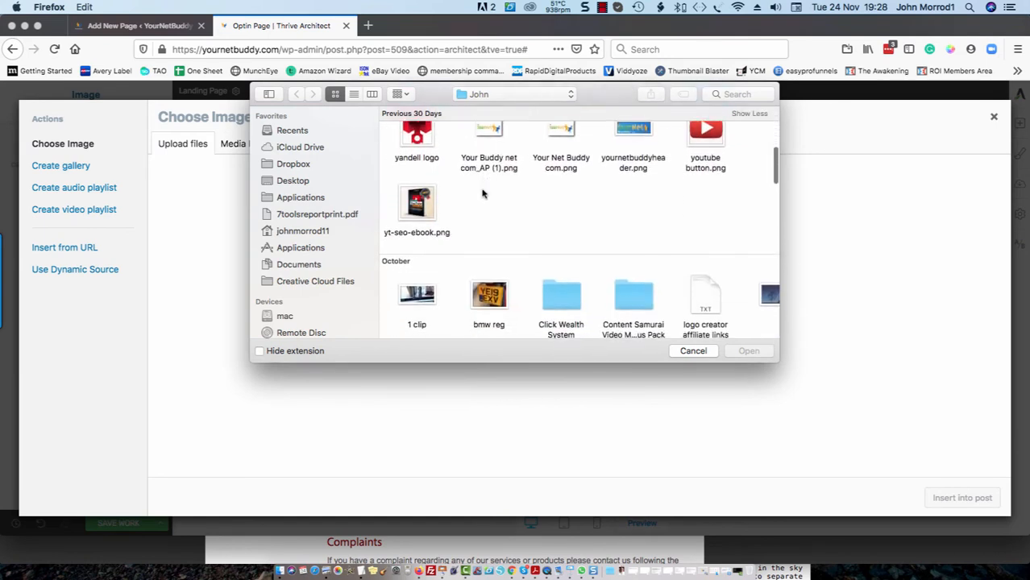
pyautogui.click(418, 208)
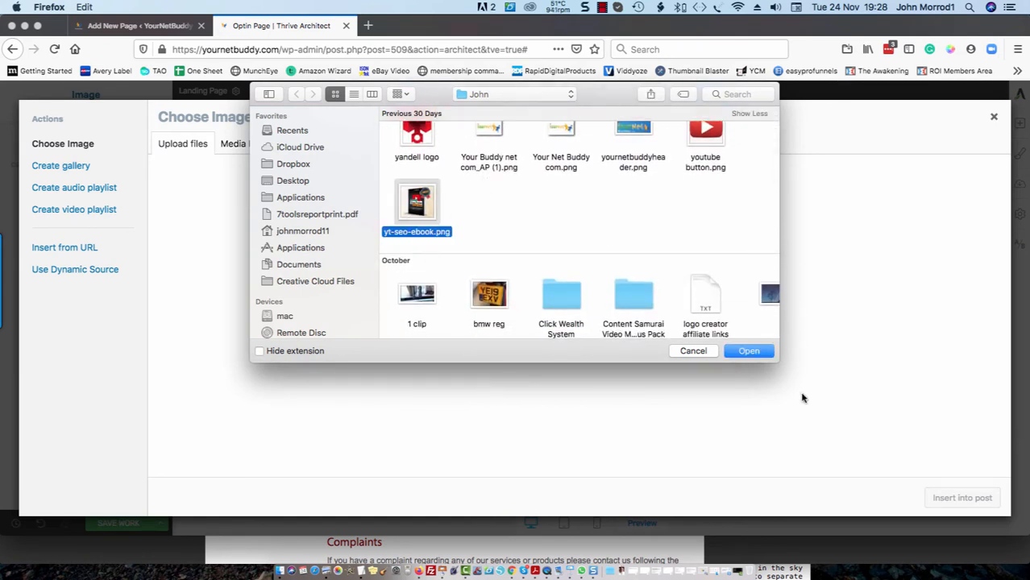
pyautogui.click(766, 352)
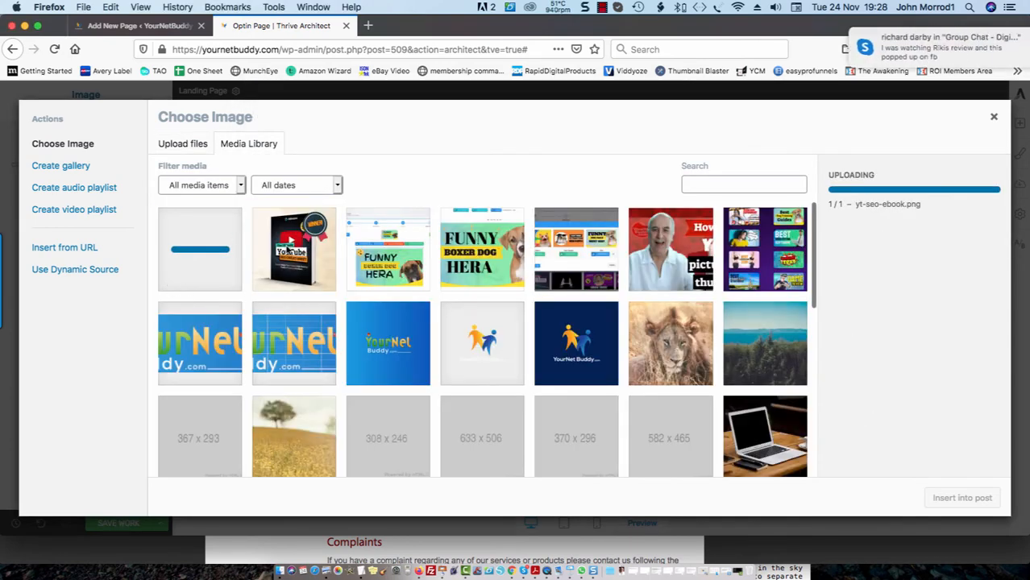
pyautogui.click(289, 249)
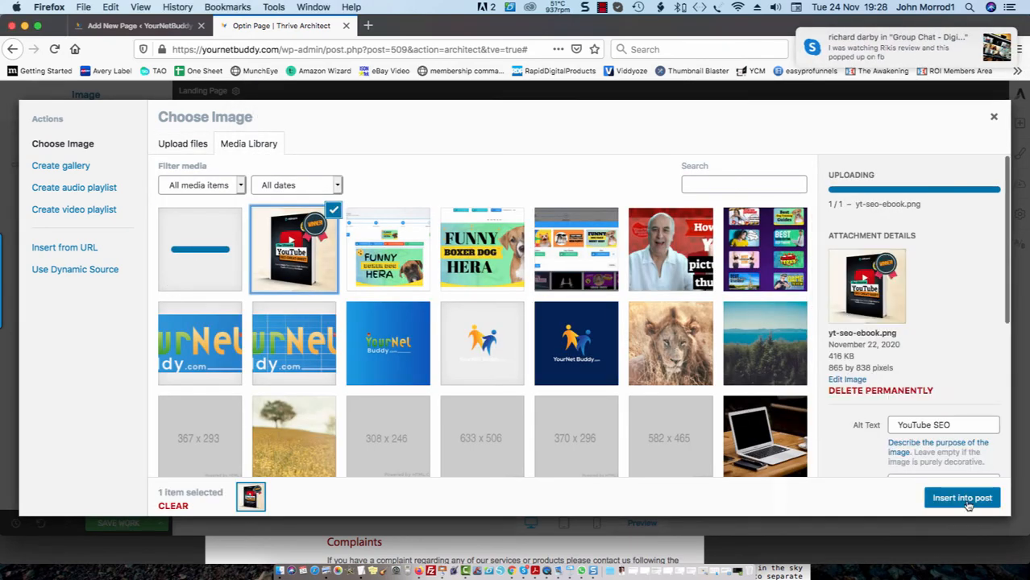
pyautogui.click(962, 498)
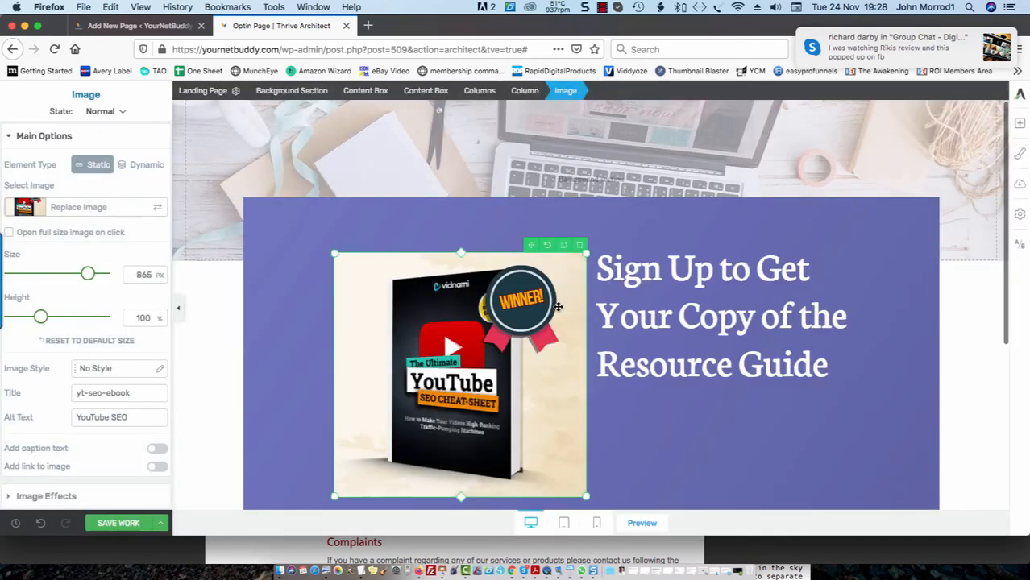
# - Replace "the Resource Guide" in the sign-up heading with "The YouTube SEO Cheat-Sheet"
pyautogui.click(711, 301)
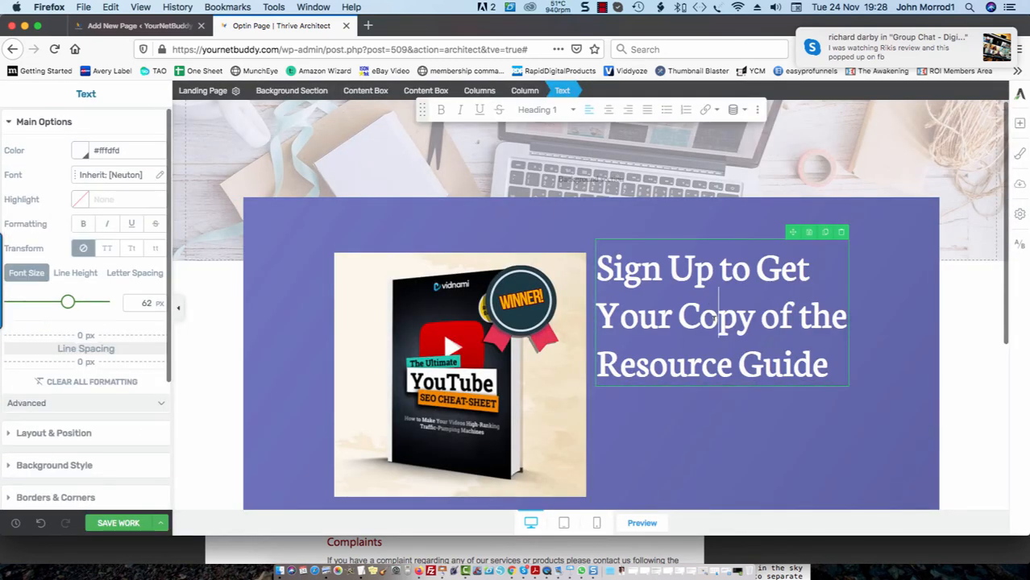
pyautogui.click(800, 324)
pyautogui.moveTo(801, 324); pyautogui.dragTo(827, 367)
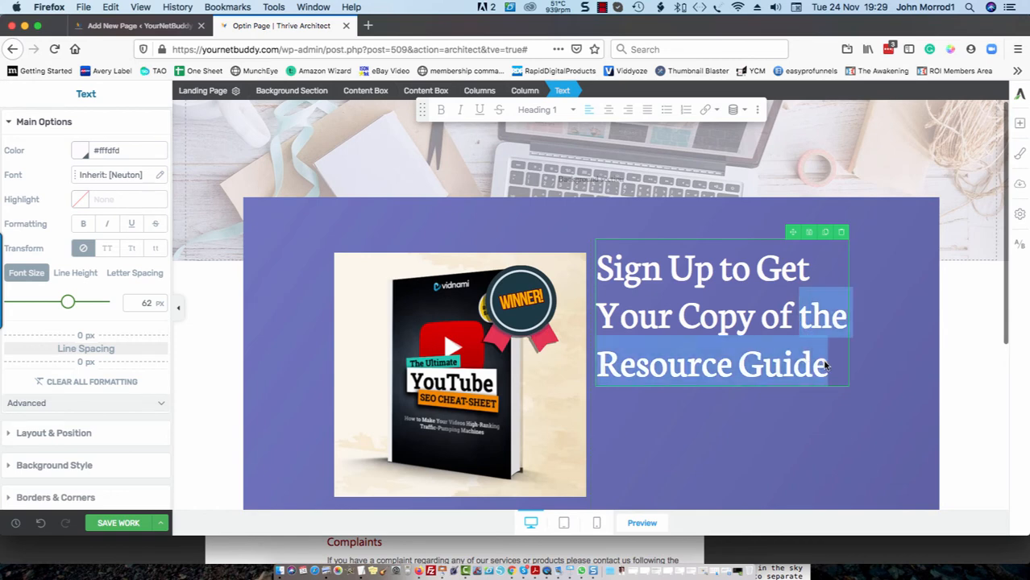
pyautogui.write('The YouTube SEO Cheat-Sheet')
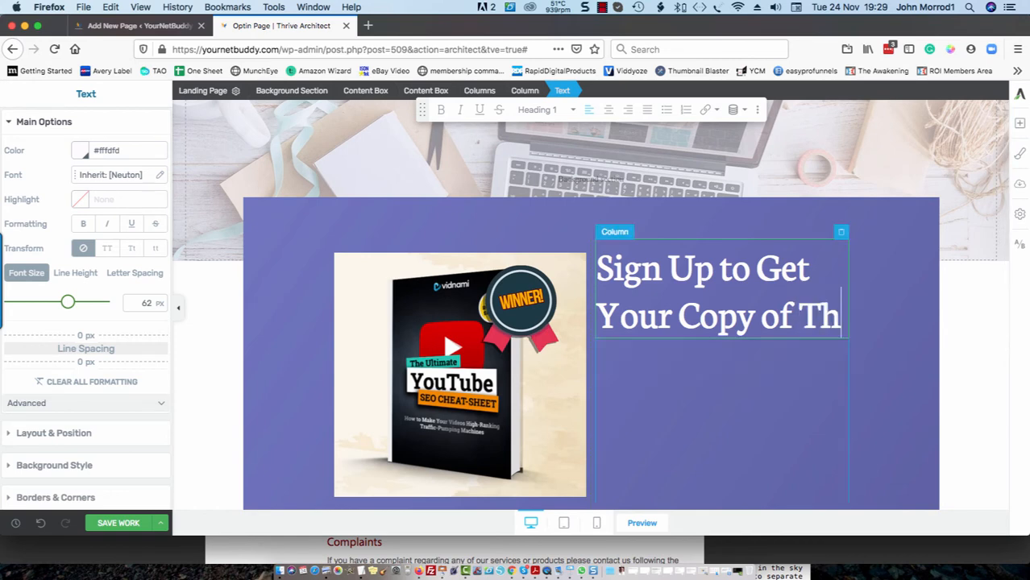
pyautogui.click(902, 376)
# - Replace the "[achieving positive result]" placeholder in the paragraph above the email form with "The YouTube SEO Cheat-Sheet"
pyautogui.scroll(-3, 902, 377)
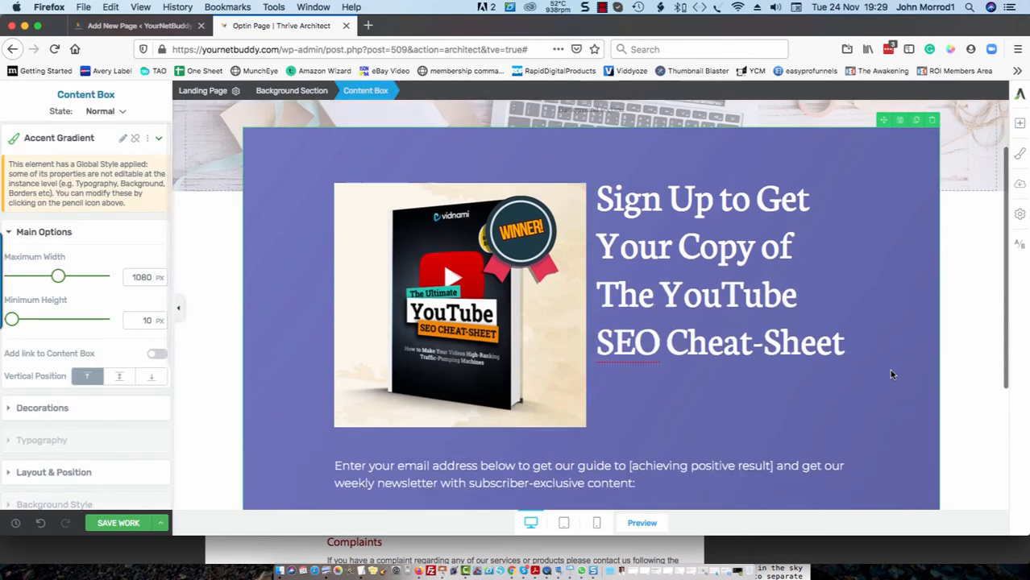
pyautogui.scroll(-2, 506, 436)
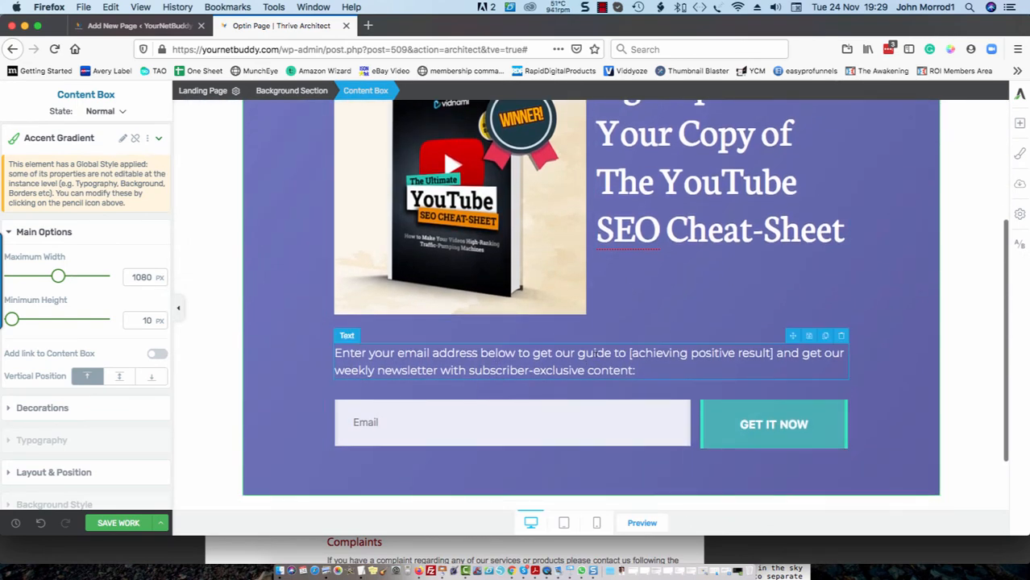
pyautogui.click(629, 354)
pyautogui.moveTo(630, 355); pyautogui.dragTo(774, 355)
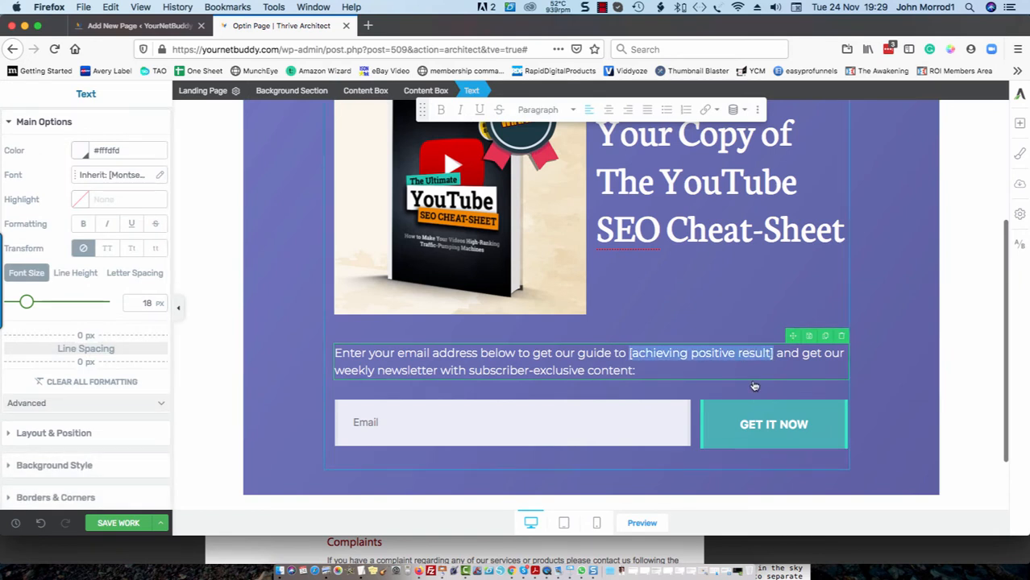
pyautogui.write('The YouTube SEO Cheat-Sheet')
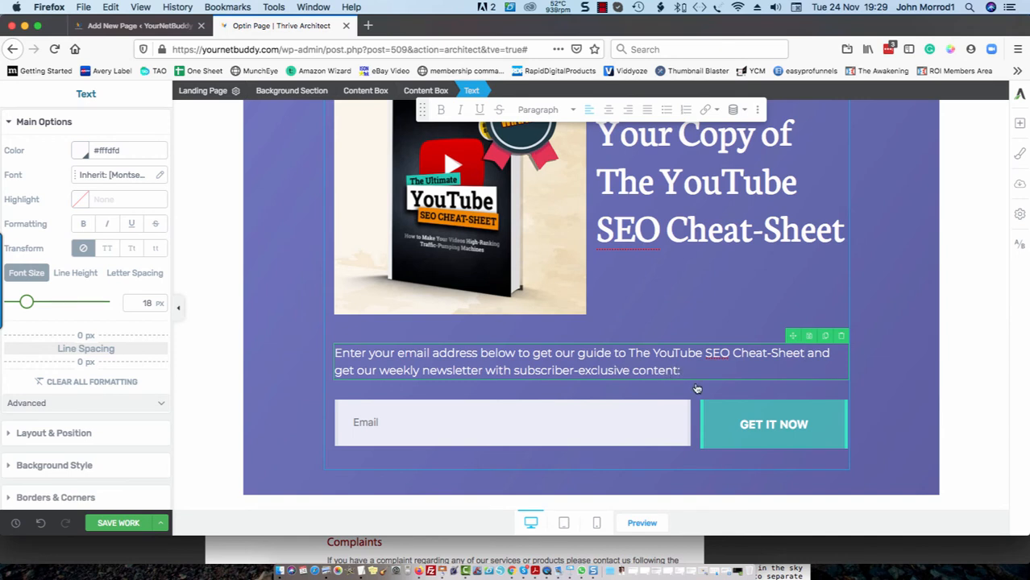
# - Remove the weekly newsletter wording so the paragraph ends with "The YouTube SEO Cheat-Sheet:", and save the landing page
pyautogui.press('BackSpace')
pyautogui.press('BackSpace')
pyautogui.press('BackSpace')
pyautogui.press('BackSpace')
pyautogui.press('BackSpace')
pyautogui.press('BackSpace')
pyautogui.press('BackSpace')
pyautogui.press('BackSpace')
pyautogui.press('BackSpace')
pyautogui.press('BackSpace')
pyautogui.press('BackSpace')
pyautogui.press('BackSpace')
pyautogui.press('BackSpace')
pyautogui.press('BackSpace')
pyautogui.press('BackSpace')
pyautogui.press('BackSpace')
pyautogui.press('BackSpace')
pyautogui.press('BackSpace')
pyautogui.press('BackSpace')
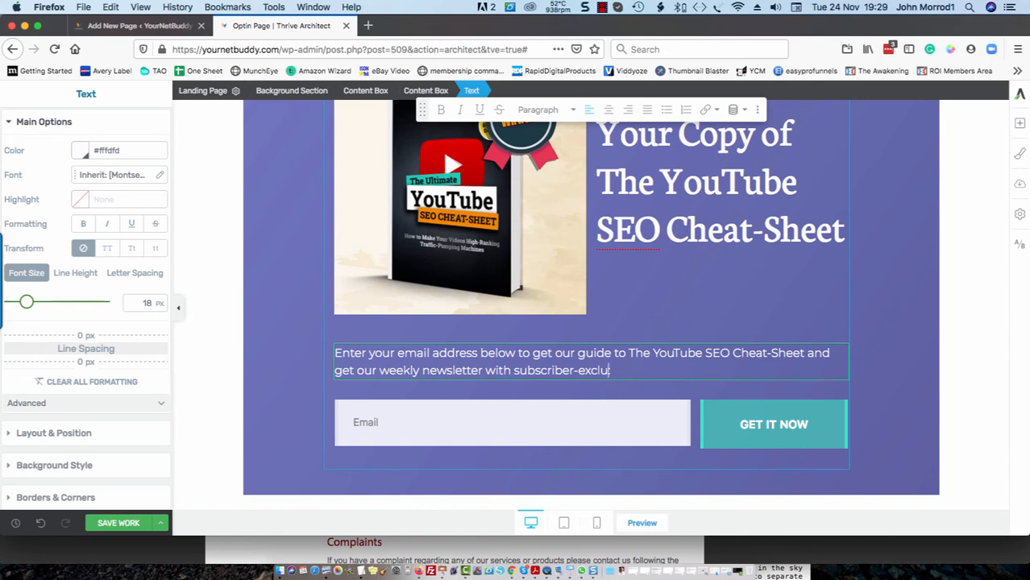
pyautogui.press('BackSpace')
pyautogui.press('BackSpace')
pyautogui.press('BackSpace')
pyautogui.press('BackSpace')
pyautogui.press('BackSpace')
pyautogui.press('BackSpace')
pyautogui.press('BackSpace')
pyautogui.press('BackSpace')
pyautogui.press('BackSpace')
pyautogui.press('BackSpace')
pyautogui.press('BackSpace')
pyautogui.press('BackSpace')
pyautogui.press('BackSpace')
pyautogui.press('BackSpace')
pyautogui.press('BackSpace')
pyautogui.press('BackSpace')
pyautogui.press('BackSpace')
pyautogui.press('BackSpace')
pyautogui.press('BackSpace')
pyautogui.press('BackSpace')
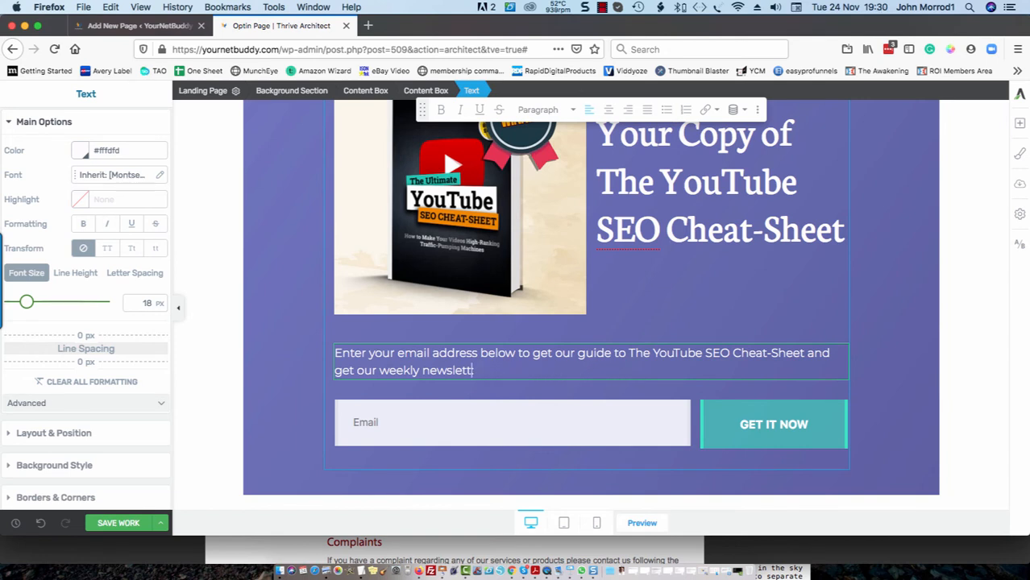
pyautogui.press('BackSpace')
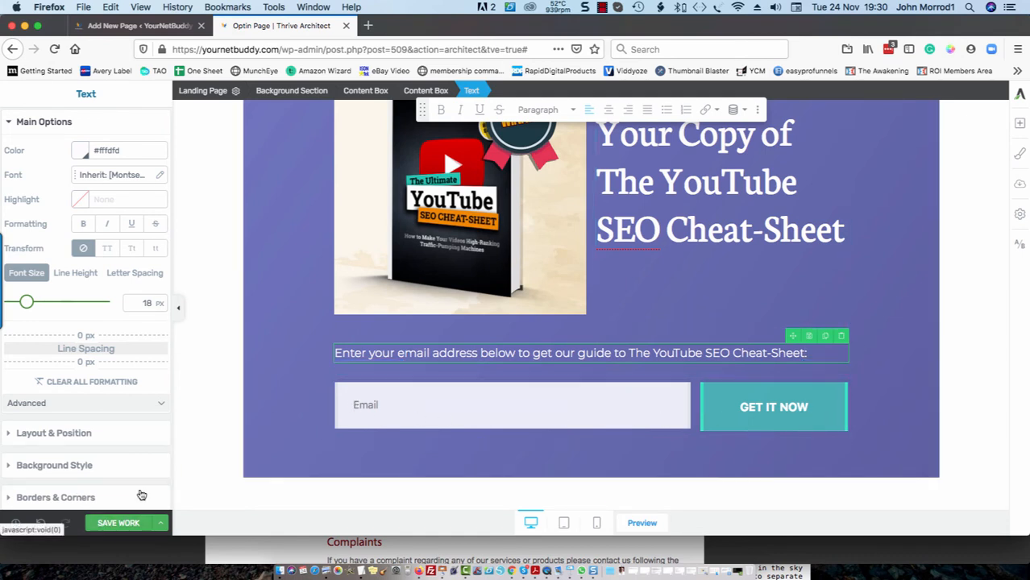
pyautogui.write(':')
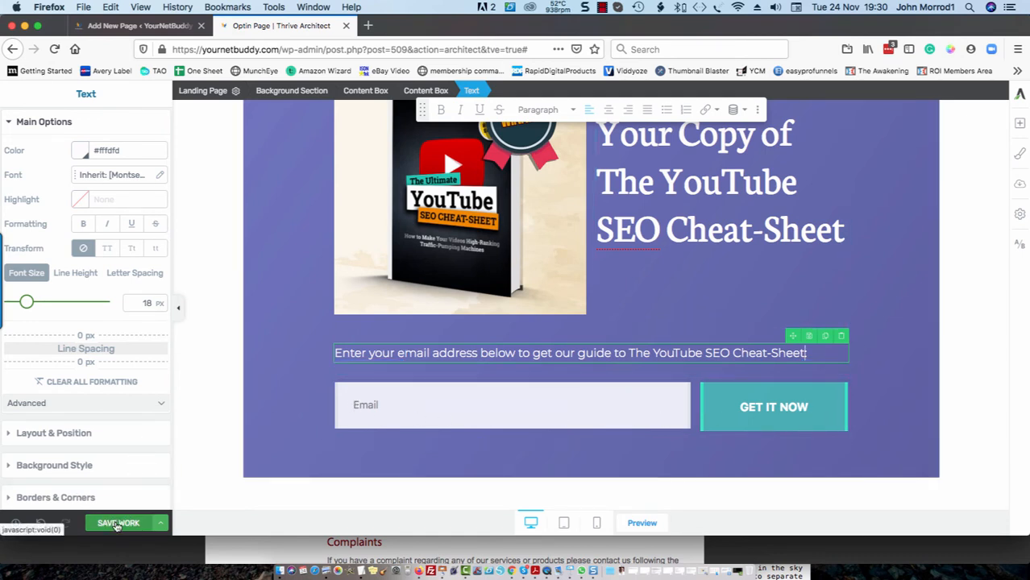
pyautogui.click(117, 523)
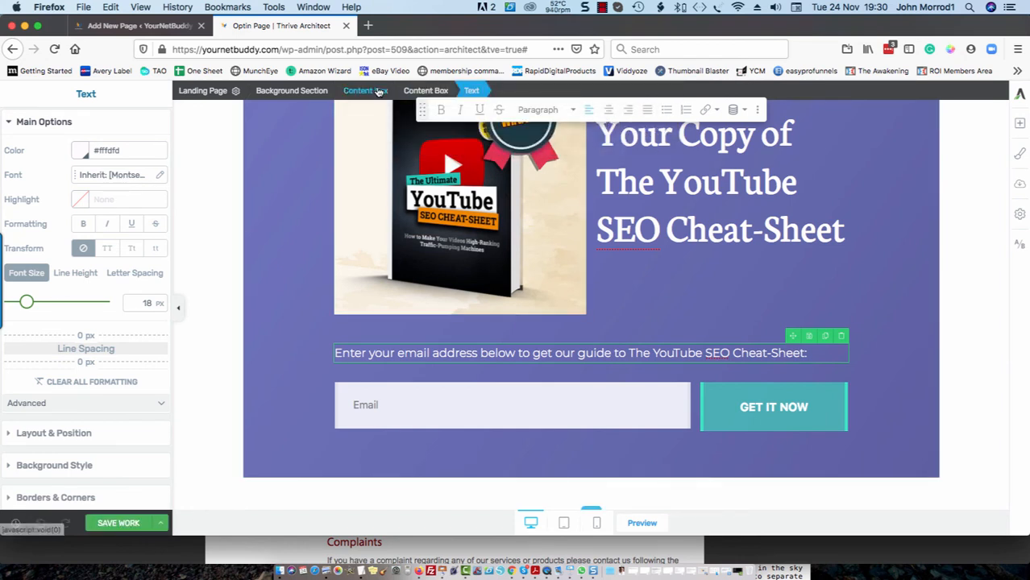
# - Open yournetbuddy.com/optin-page/ in a new browser tab and review the live page's cover image, heading and email form
pyautogui.click(367, 25)
pyautogui.click(317, 49)
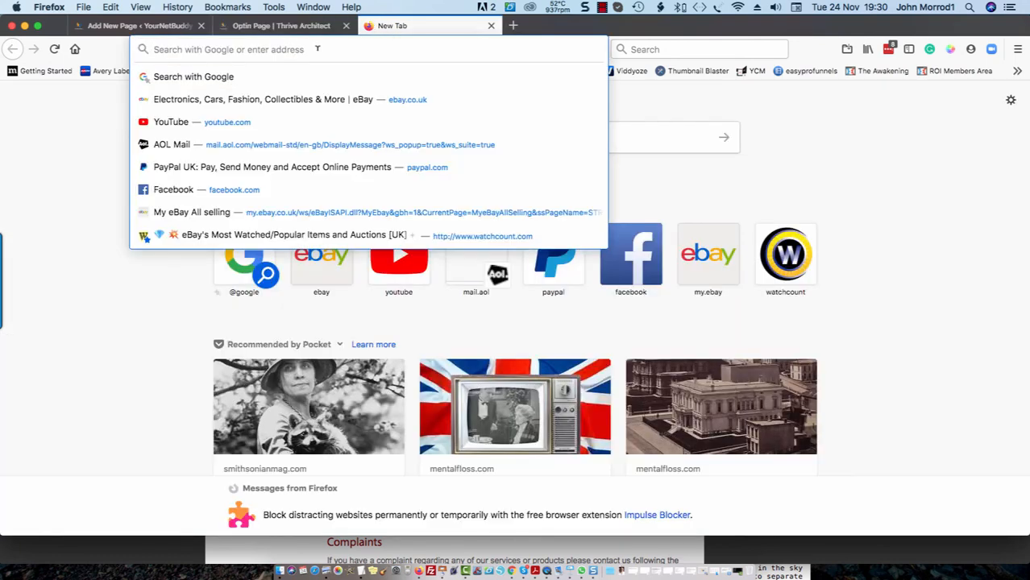
pyautogui.write('yournetbuddy.com/')
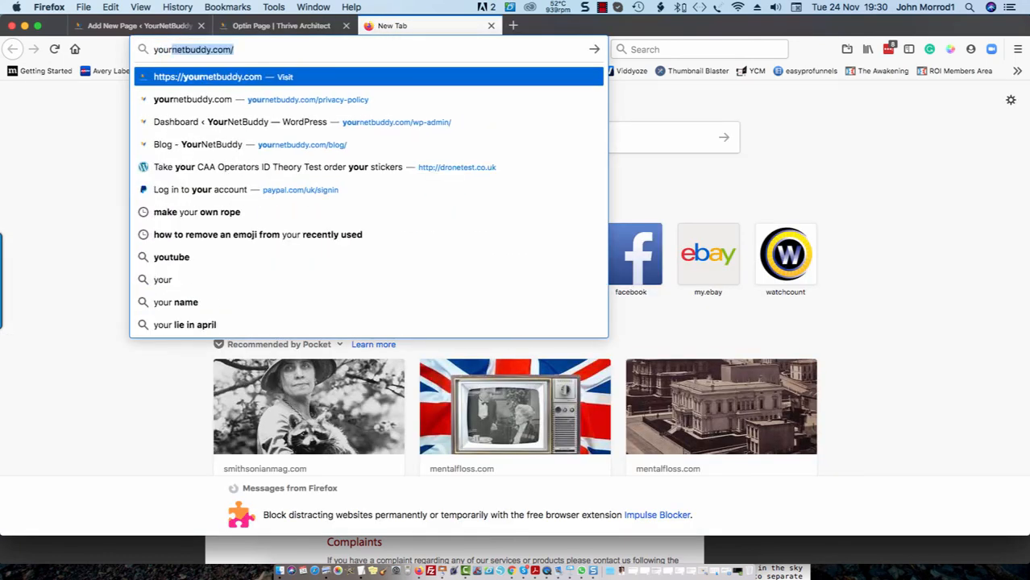
pyautogui.press('Right')
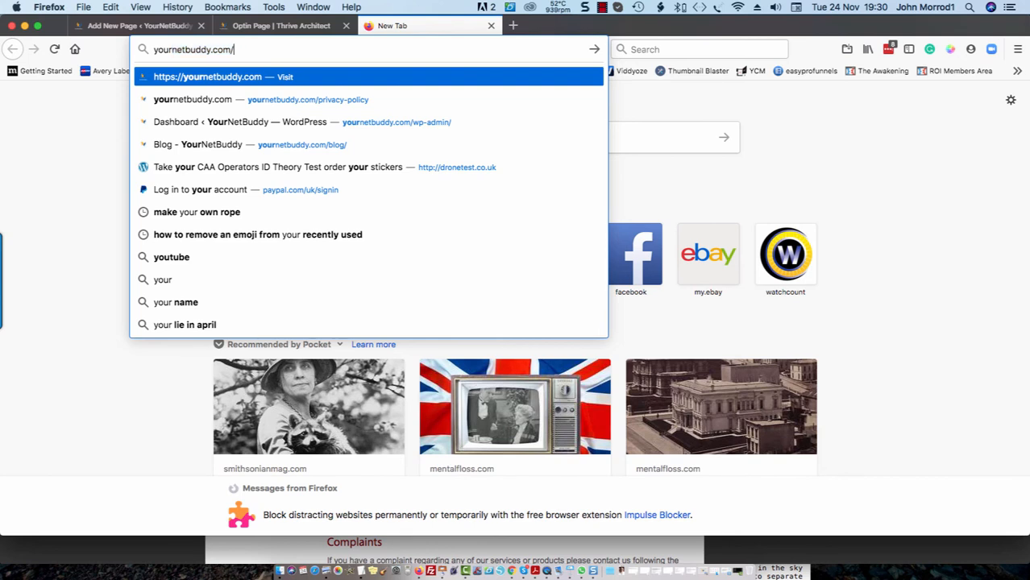
pyautogui.write('op')
pyautogui.press('Right')
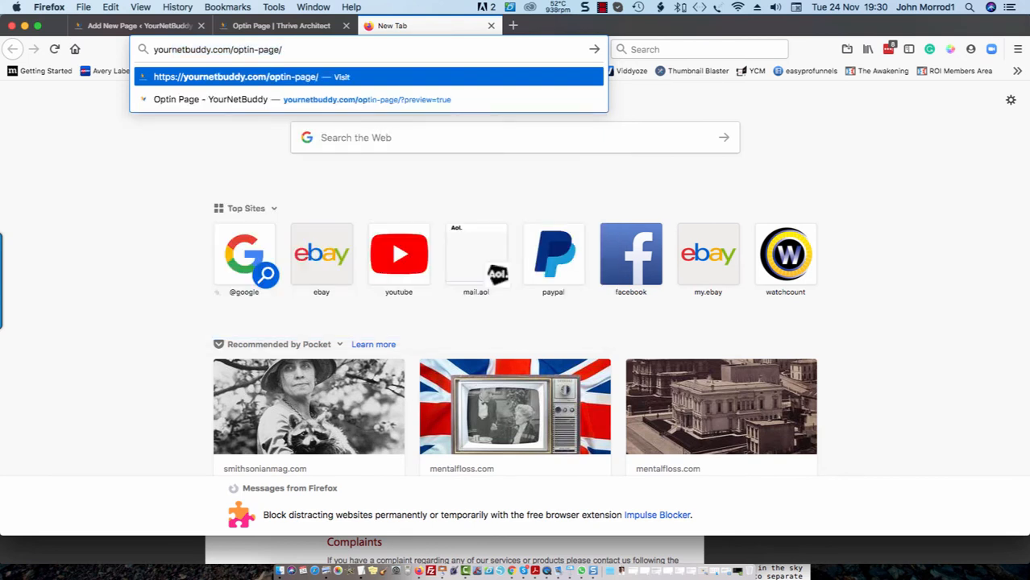
pyautogui.press('Return')
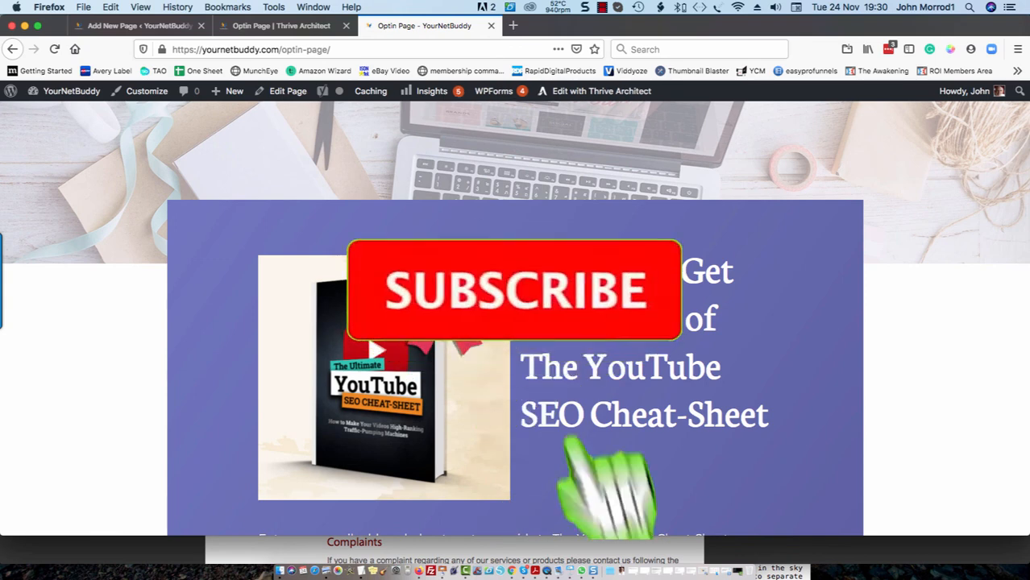
pyautogui.scroll(-3, 514, 322)
pyautogui.scroll(-2, 692, 252)
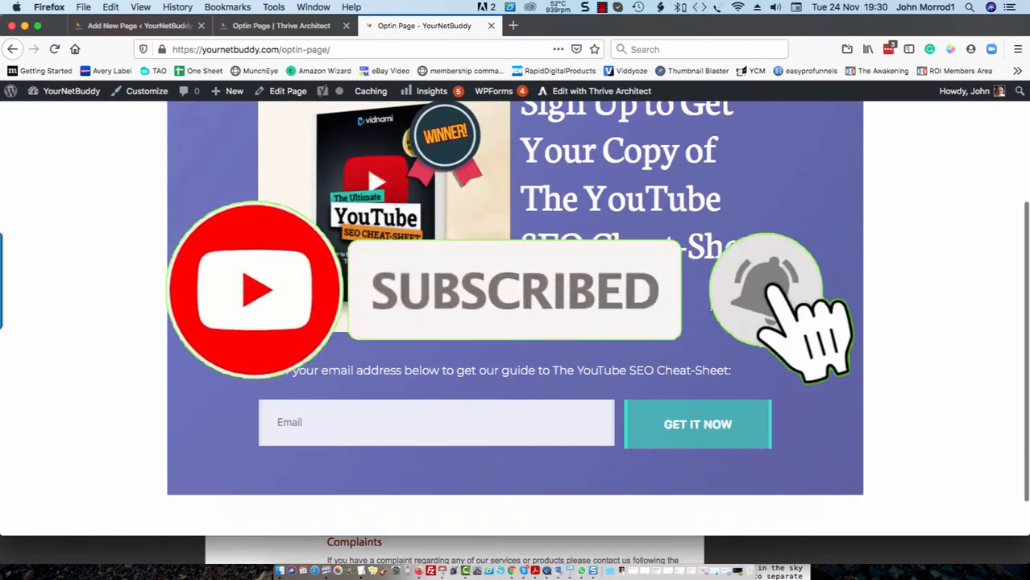
pyautogui.scroll(3, 692, 253)
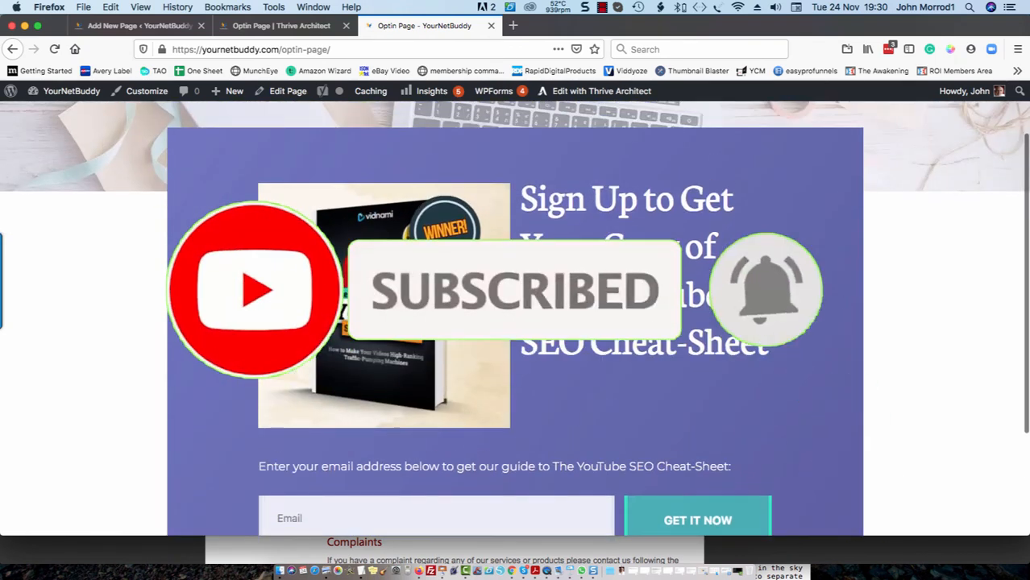
pyautogui.scroll(-4, 772, 348)
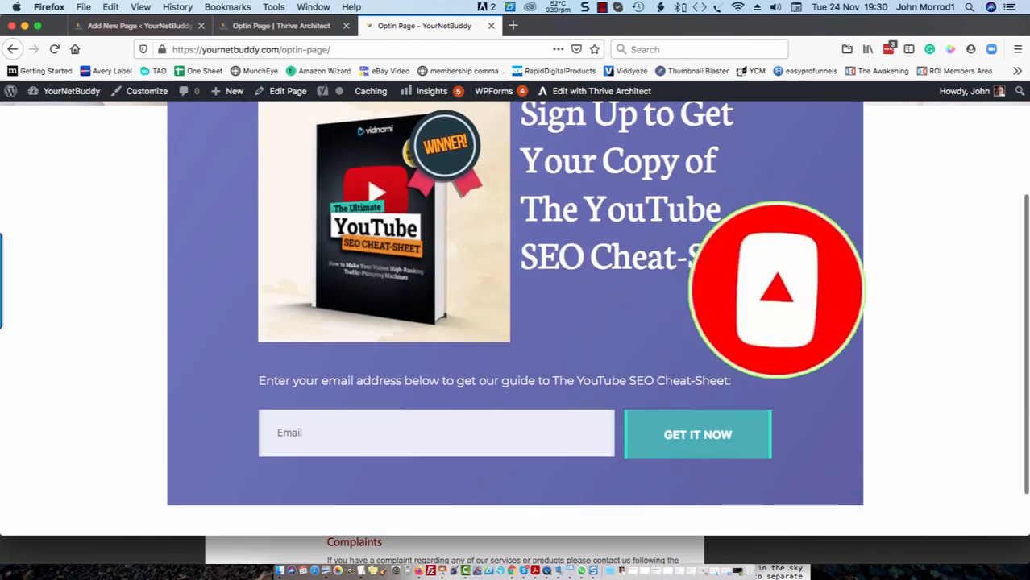
pyautogui.scroll(3, 787, 338)
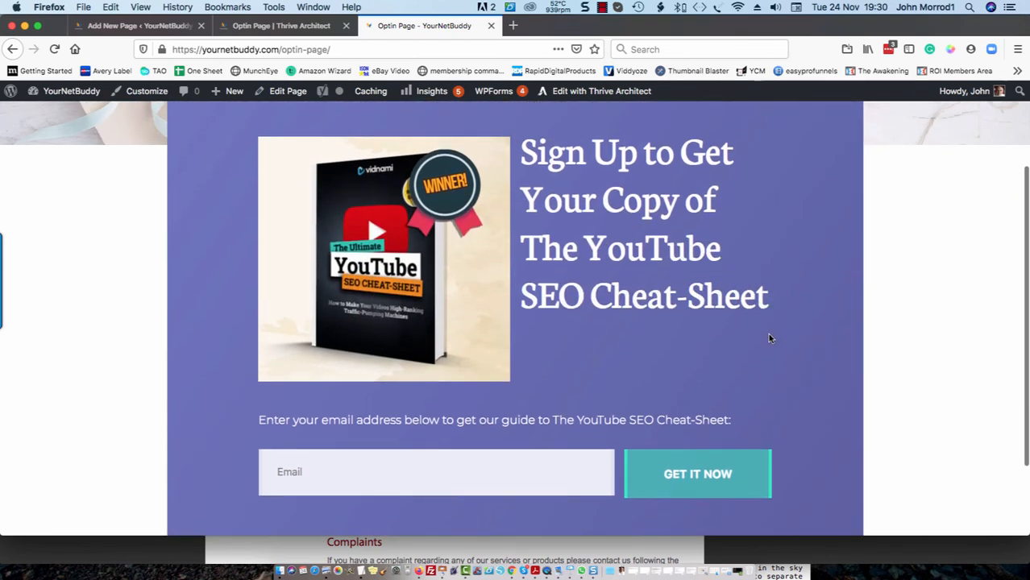